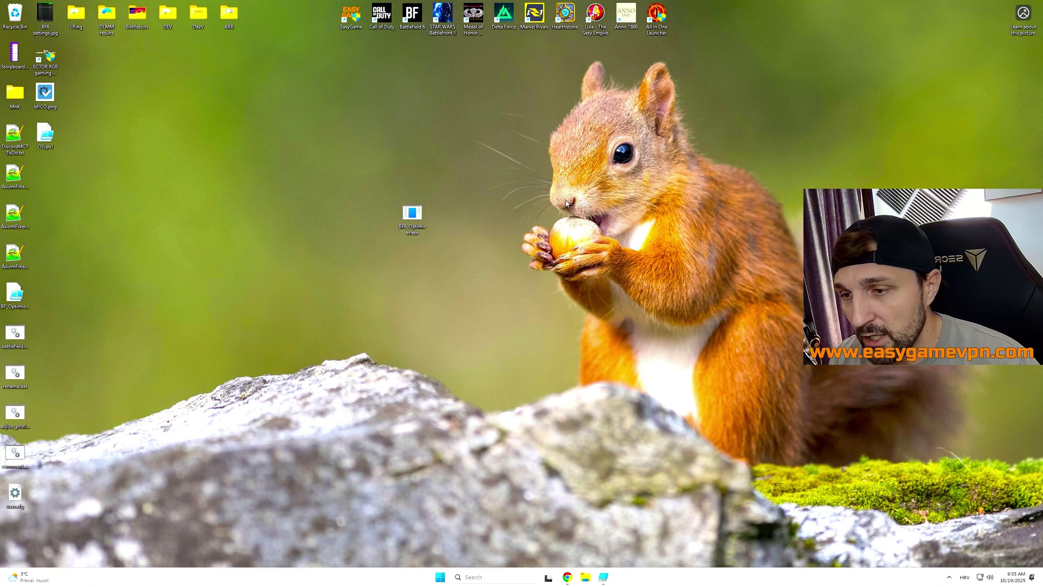
- Run the BF6_Optimizer program from the desktop as administrator and agree to its disclaimer
{"action": "right_click", "coordinate": [405, 215]}
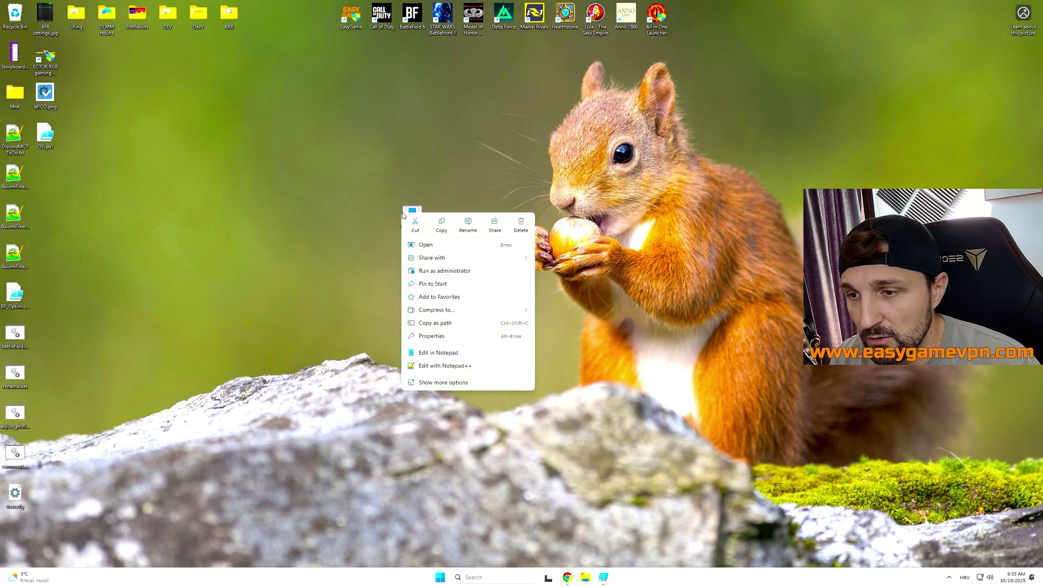
{"action": "left_click", "coordinate": [440, 271]}
{"action": "left_click", "coordinate": [495, 363]}
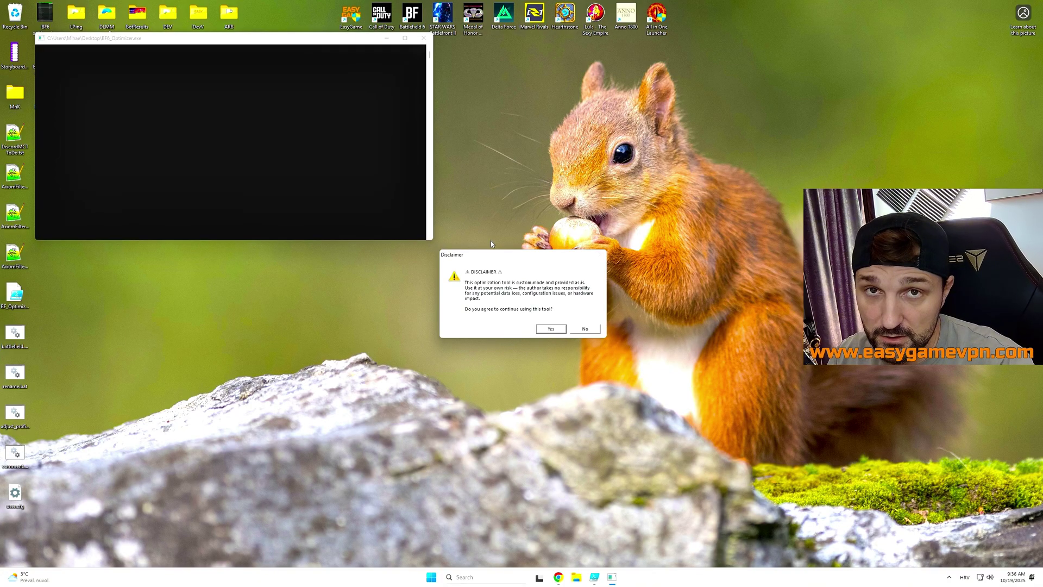
{"action": "left_click", "coordinate": [552, 328]}
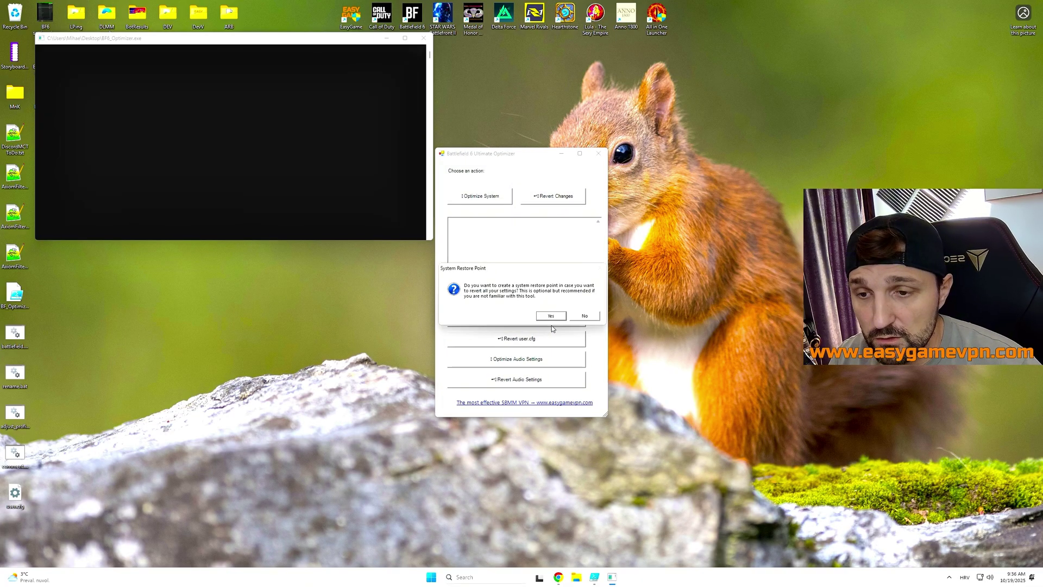
- Decline creating a system restore point and dismiss the notice and the completed system compatibility check
{"action": "left_click_drag", "start_coordinate": [529, 266], "coordinate": [334, 254]}
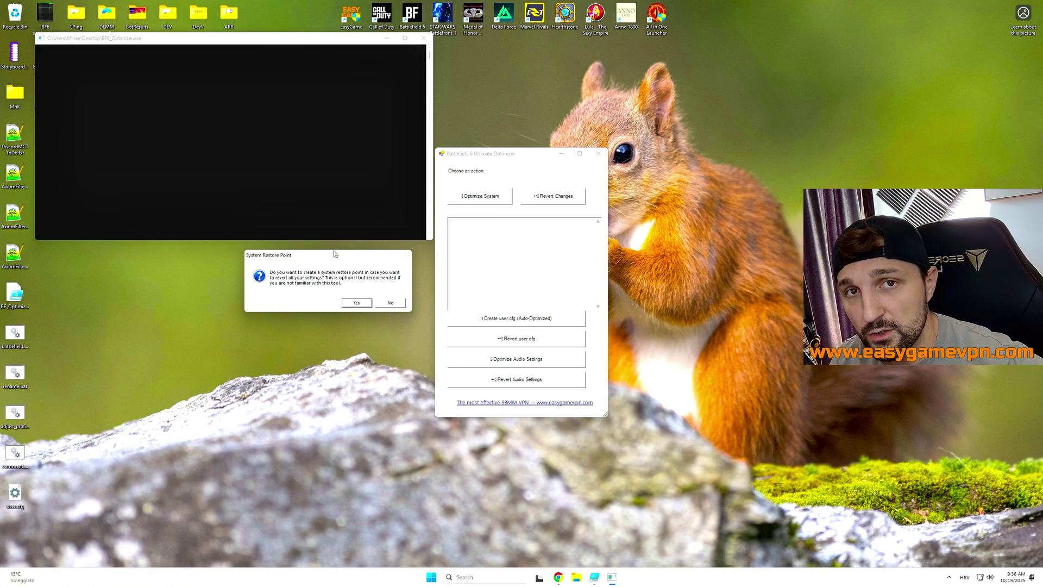
{"action": "left_click", "coordinate": [390, 302]}
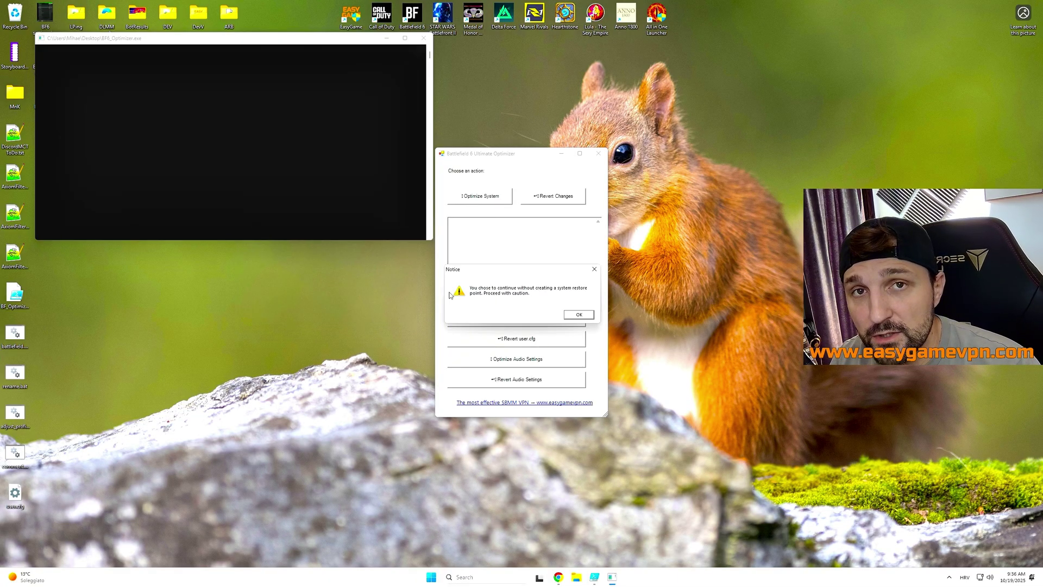
{"action": "left_click_drag", "start_coordinate": [496, 274], "coordinate": [328, 262]}
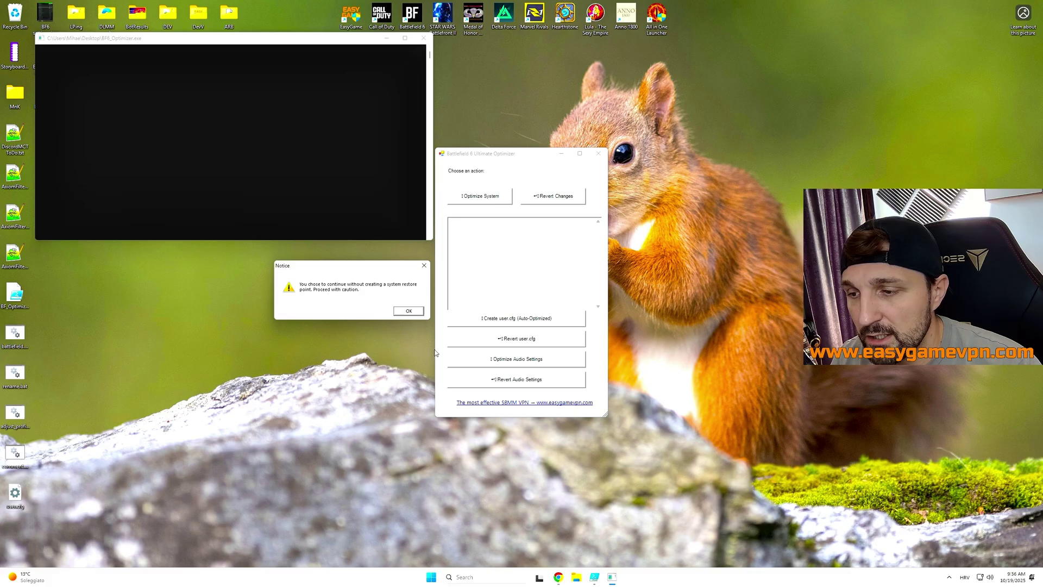
{"action": "left_click", "coordinate": [407, 310]}
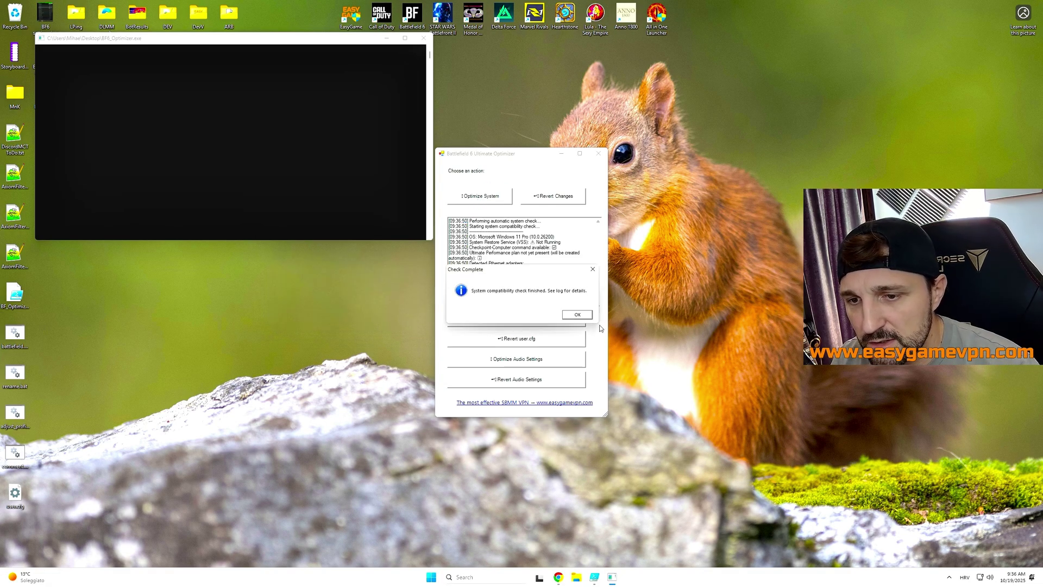
{"action": "left_click", "coordinate": [577, 315]}
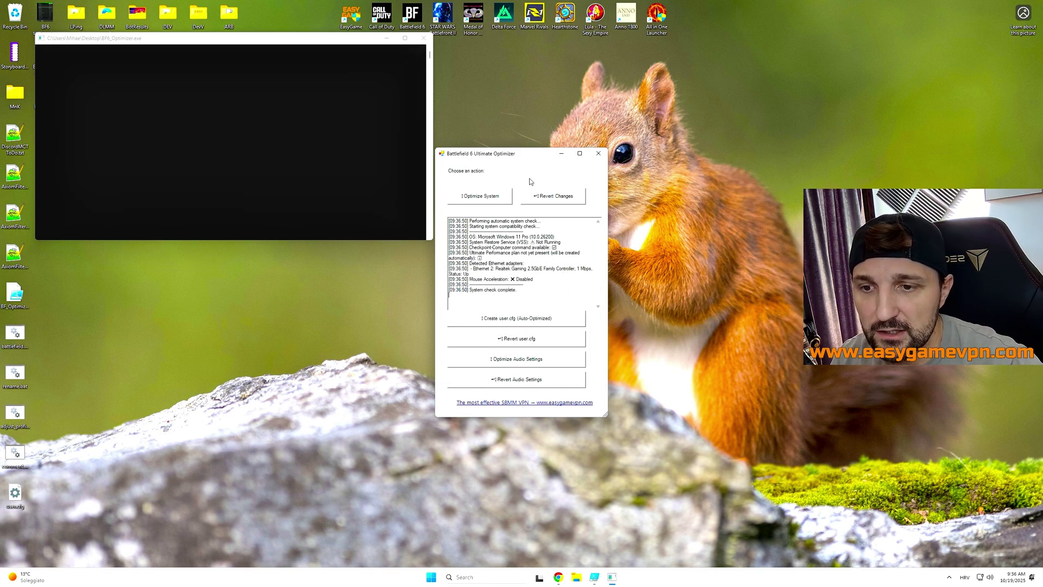
- Apply the optimizer's system optimization and dismiss its completion message
{"action": "left_click_drag", "start_coordinate": [520, 156], "coordinate": [568, 107]}
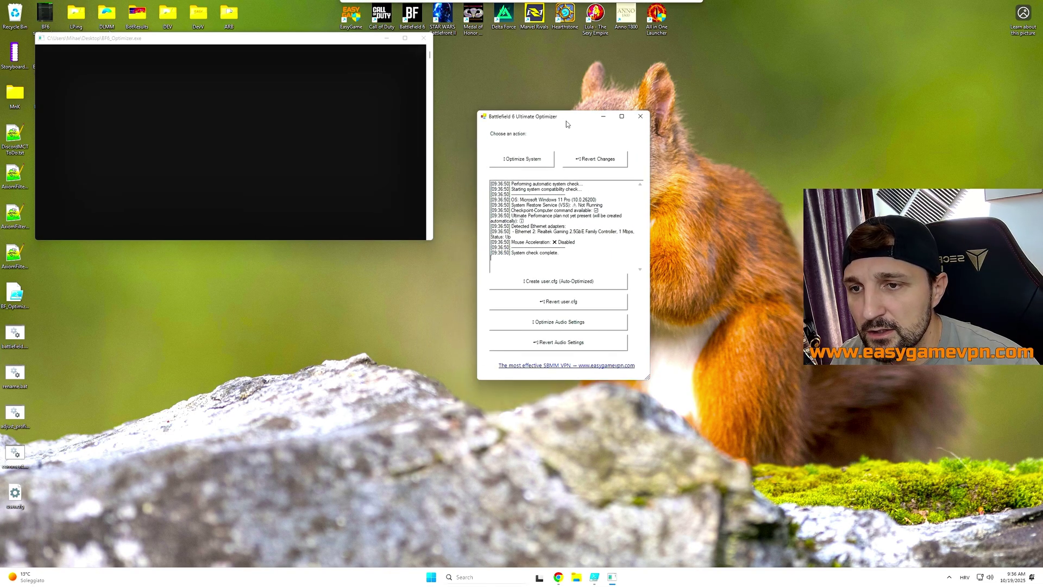
{"action": "left_click", "coordinate": [535, 153]}
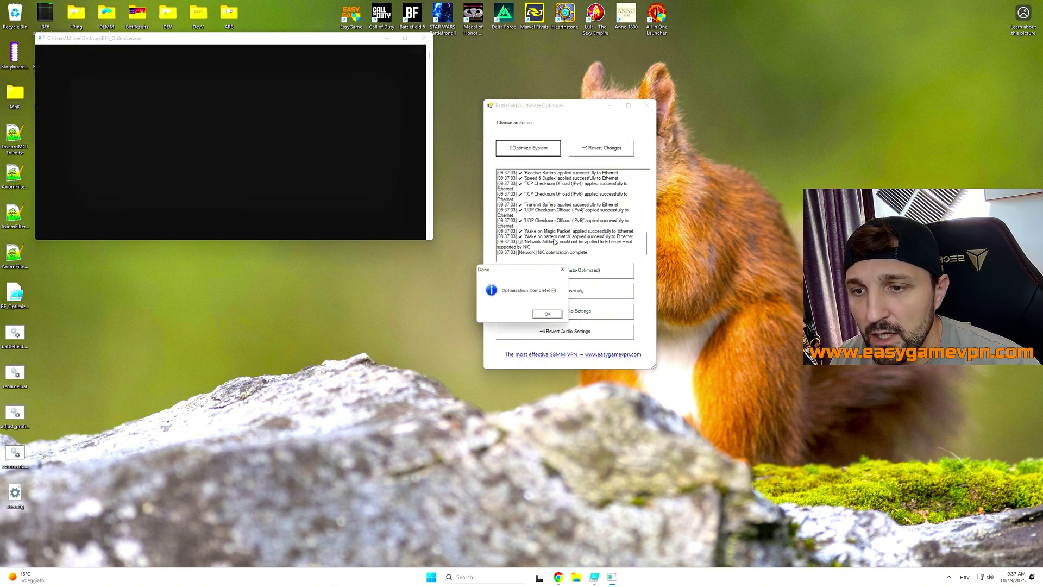
{"action": "left_click", "coordinate": [553, 314]}
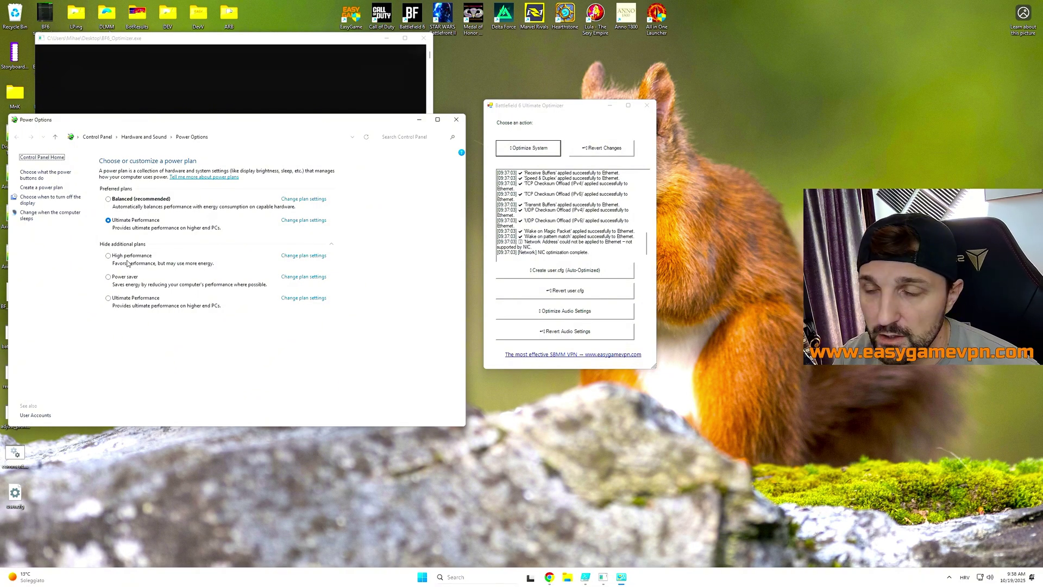
- Revert the system changes, browse the NIC backups to restore, and cancel the backup selection
{"action": "mouse_move", "coordinate": [526, 106]}
{"action": "left_mouse_down"}
{"action": "mouse_move", "coordinate": [515, 116]}
{"action": "mouse_move", "coordinate": [528, 124]}
{"action": "left_mouse_up"}
{"action": "left_click", "coordinate": [604, 164]}
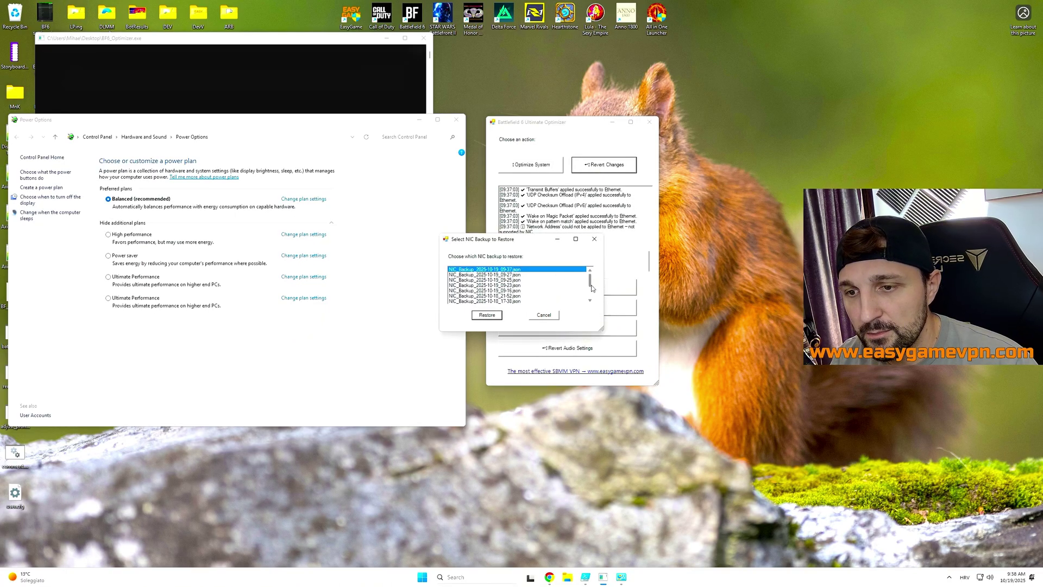
{"action": "left_click_drag", "start_coordinate": [592, 288], "coordinate": [592, 303]}
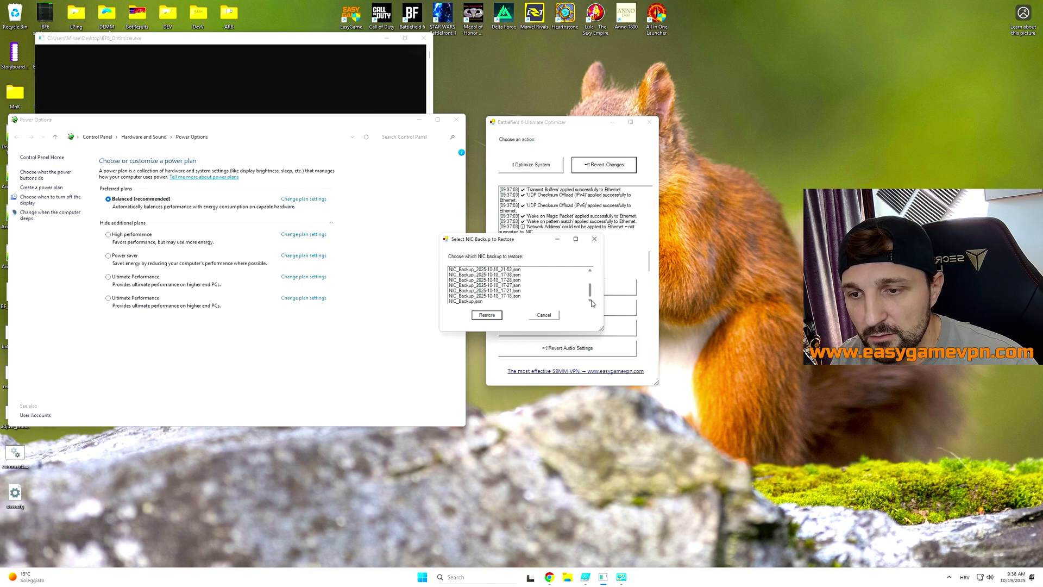
{"action": "left_click", "coordinate": [501, 296]}
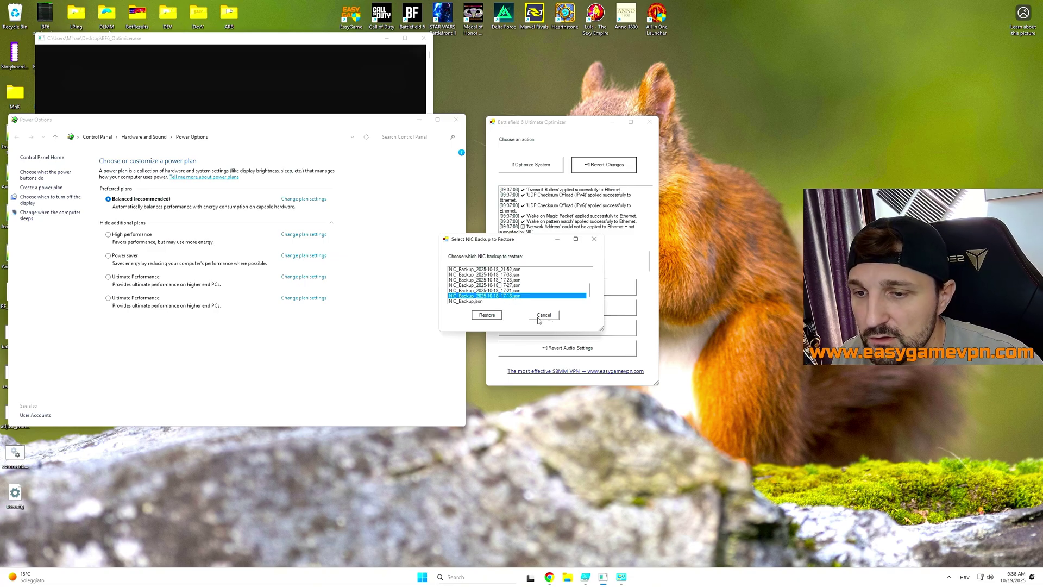
{"action": "left_click", "coordinate": [544, 316]}
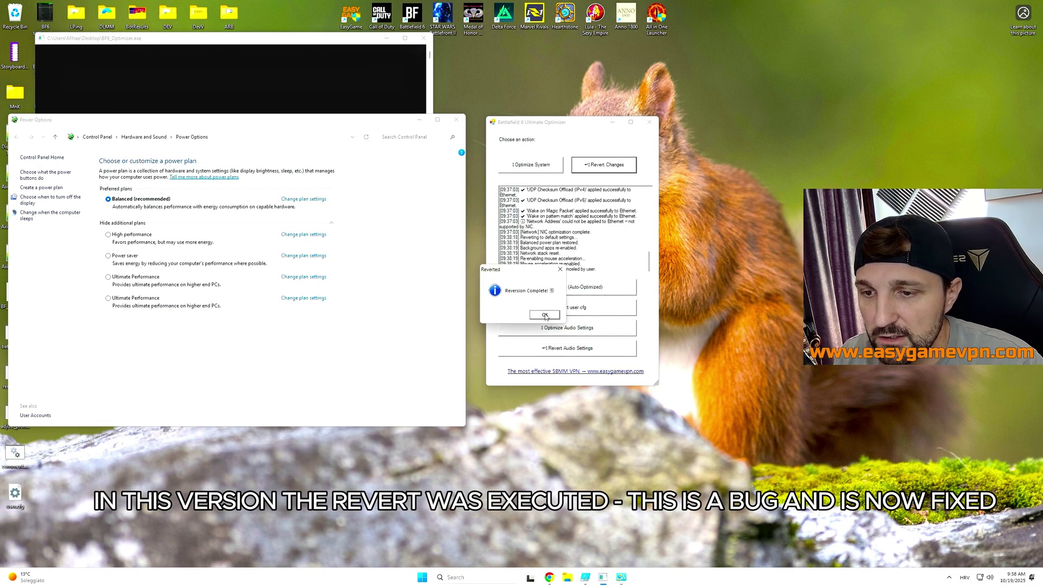
{"action": "left_click", "coordinate": [552, 316]}
{"action": "left_click_drag", "start_coordinate": [382, 127], "coordinate": [385, 122]}
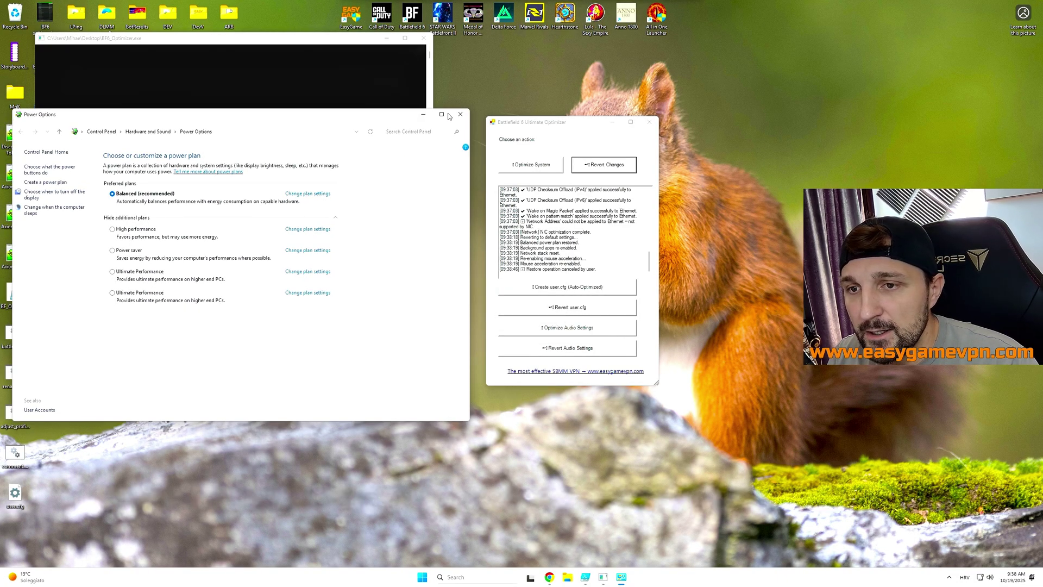
- Start creating the auto-optimized user.cfg and choose to keep LightTileCsPathEnable activated
{"action": "left_click_drag", "start_coordinate": [565, 121], "coordinate": [570, 108]}
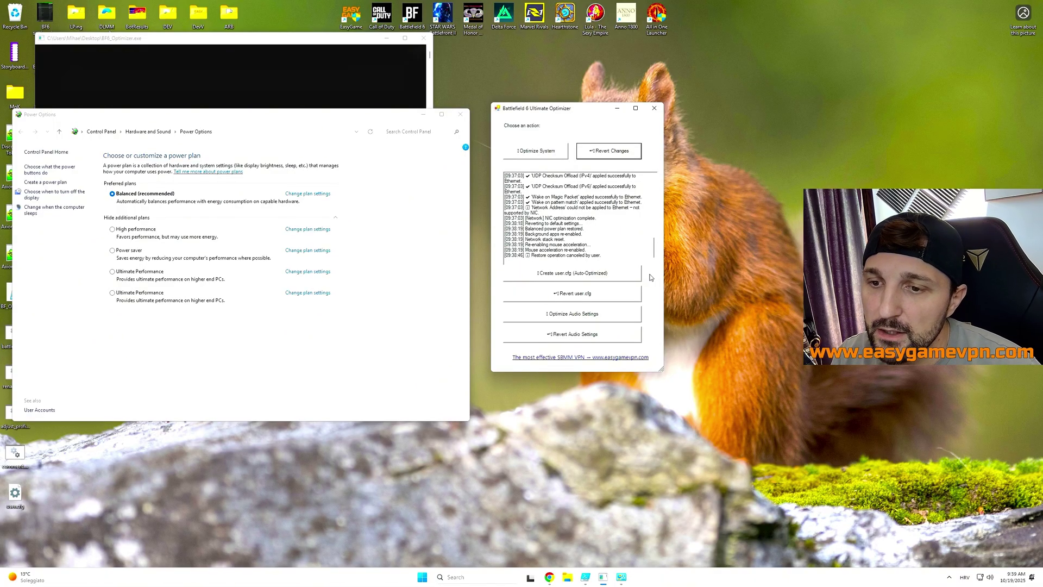
{"action": "left_click", "coordinate": [586, 278]}
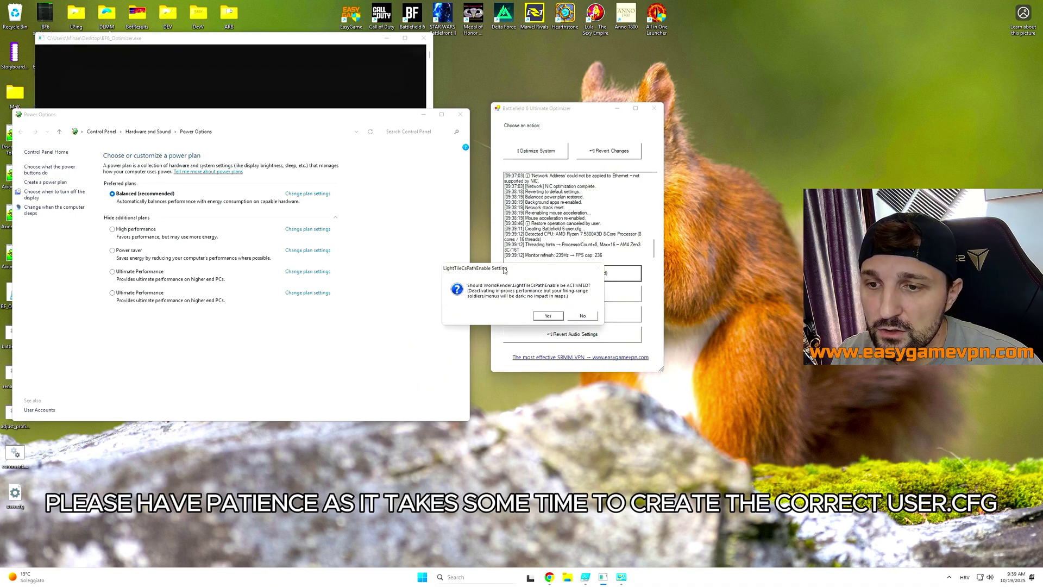
{"action": "left_click_drag", "start_coordinate": [504, 268], "coordinate": [361, 235]}
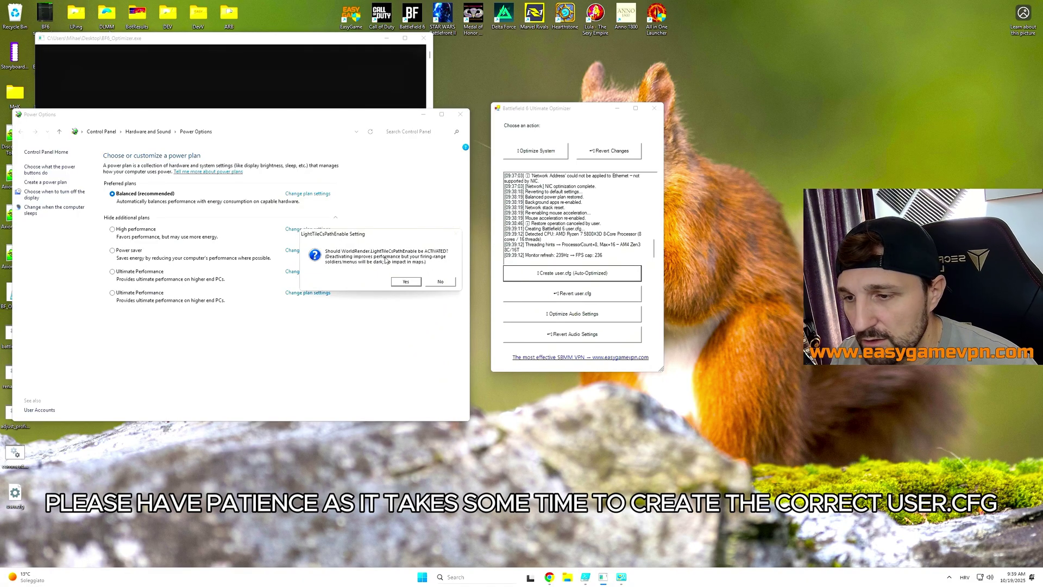
{"action": "left_click", "coordinate": [412, 282]}
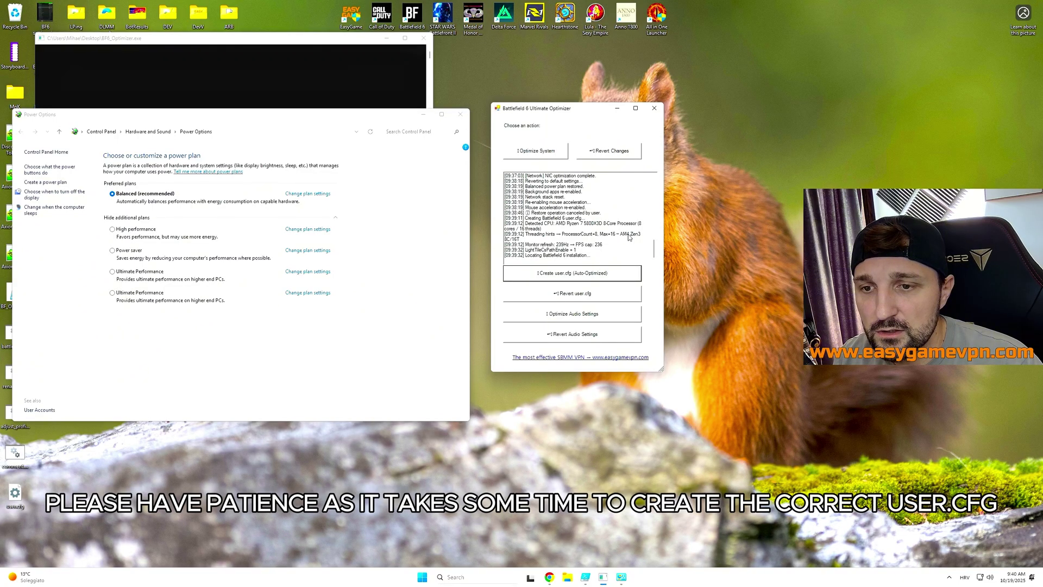
- Back up and overwrite the existing Battlefield 6 user.cfg, and dismiss the success message
{"action": "left_click_drag", "start_coordinate": [545, 266], "coordinate": [392, 253]}
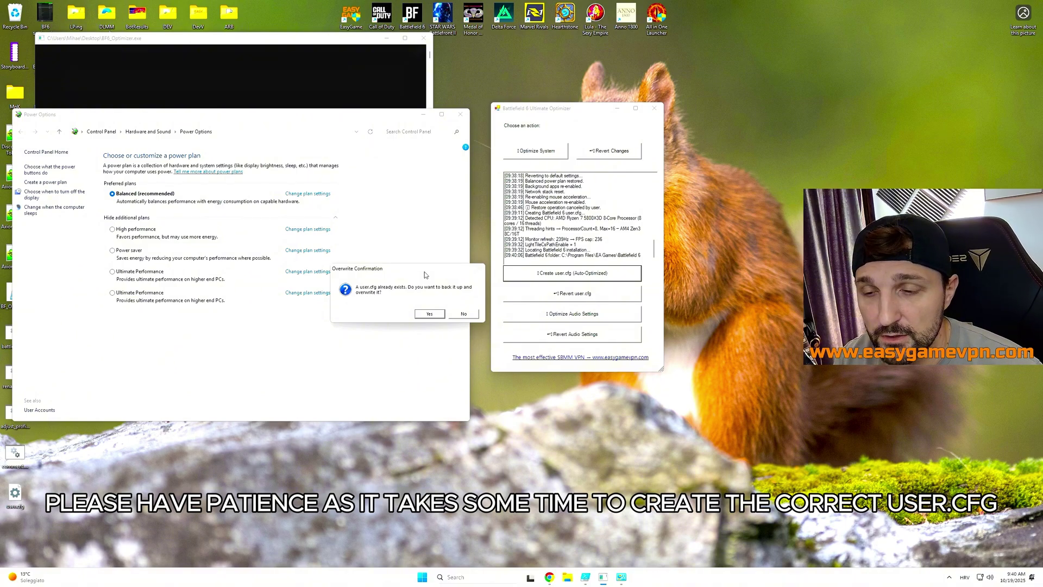
{"action": "left_click", "coordinate": [429, 314]}
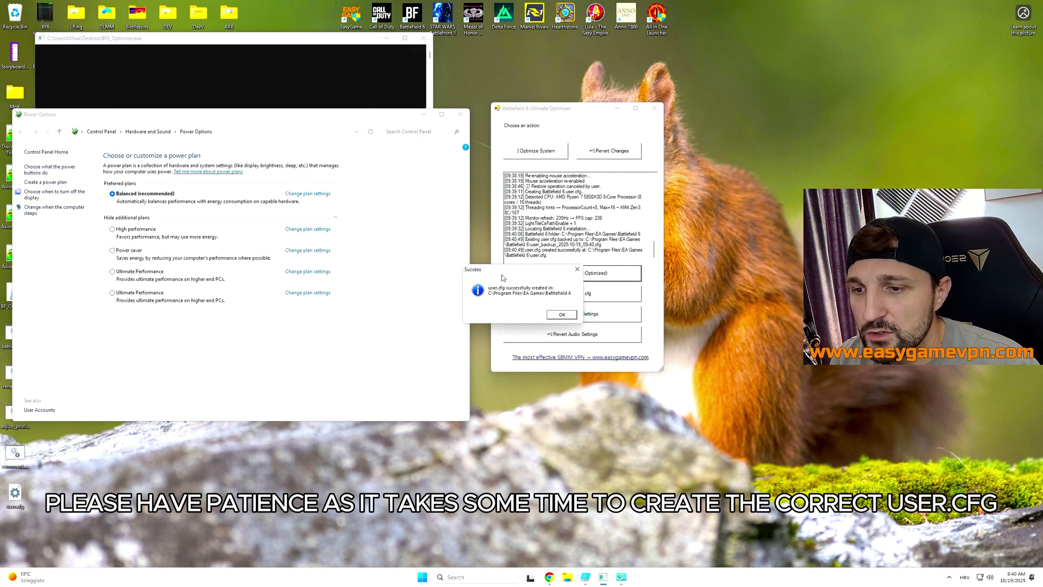
{"action": "left_click_drag", "start_coordinate": [493, 272], "coordinate": [386, 222]}
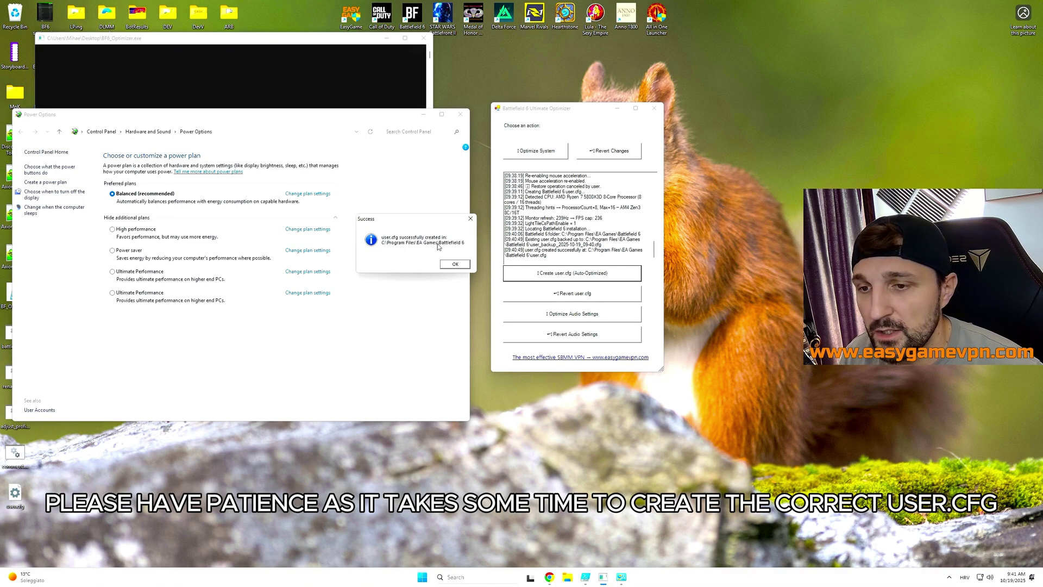
{"action": "left_click", "coordinate": [457, 264]}
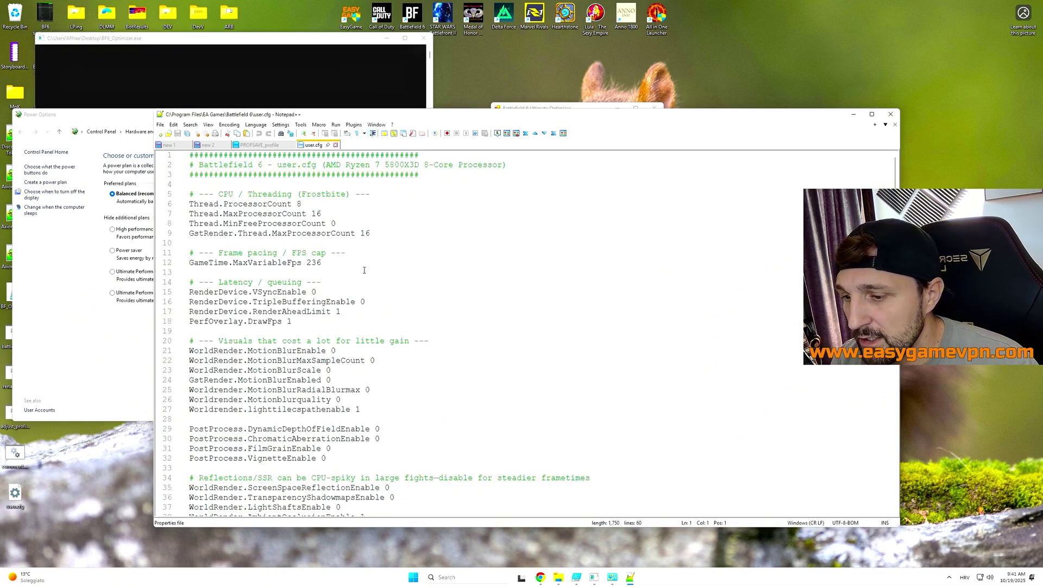
- Review the threading, frame cap, latency and visual settings in the generated user.cfg in Notepad++
{"action": "scroll", "coordinate": [364, 270], "scroll_direction": "down", "scroll_amount": 9}
{"action": "scroll", "coordinate": [389, 259], "scroll_direction": "up", "scroll_amount": 9}
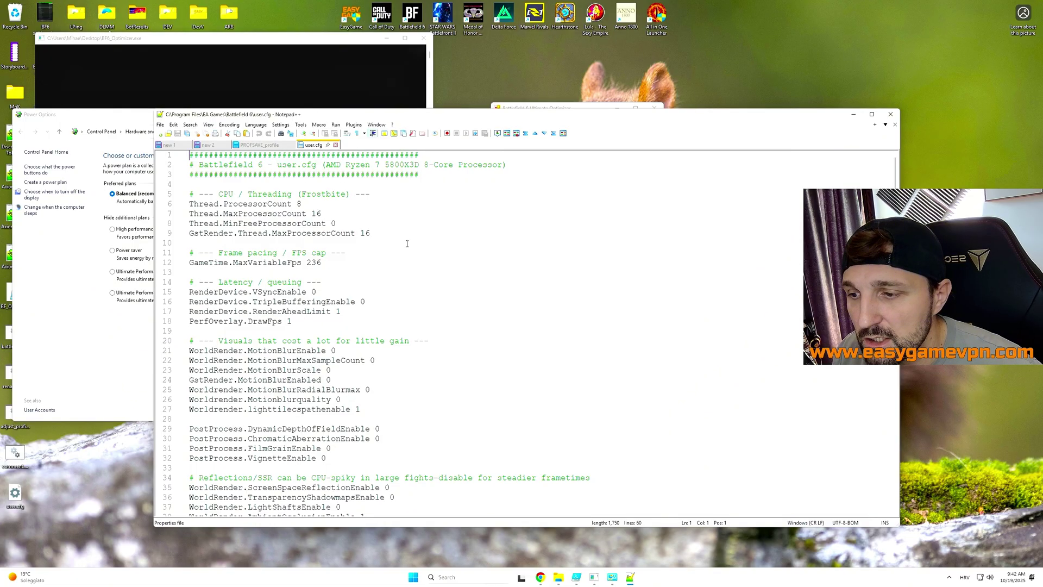
{"action": "left_click", "coordinate": [481, 231]}
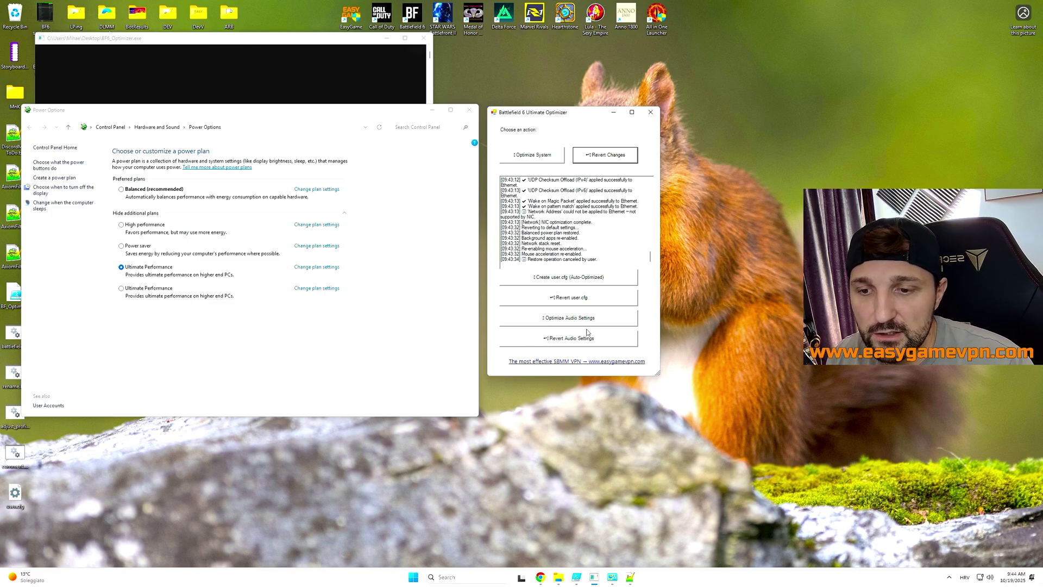
- Optimize the Battlefield 6 audio settings, and open the list of audio profile backups without restoring one
{"action": "left_click", "coordinate": [602, 323]}
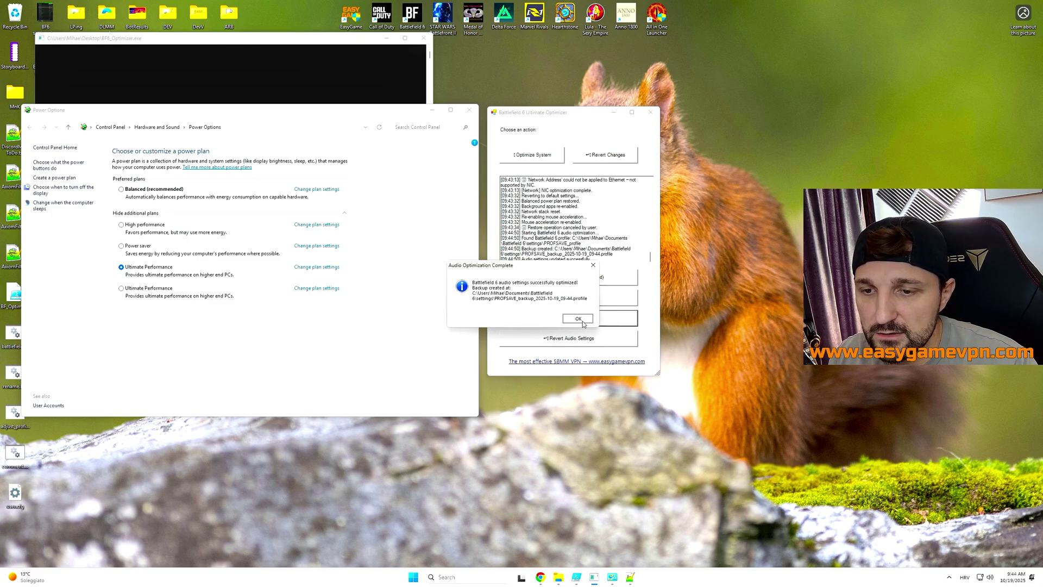
{"action": "left_click", "coordinate": [583, 324]}
{"action": "left_click", "coordinate": [548, 338]}
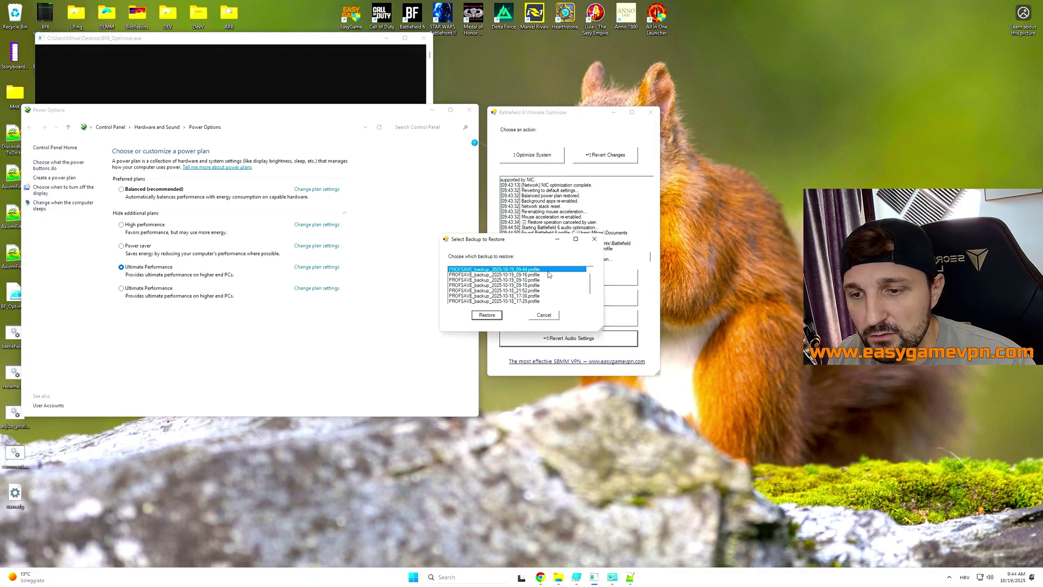
{"action": "left_click", "coordinate": [547, 318]}
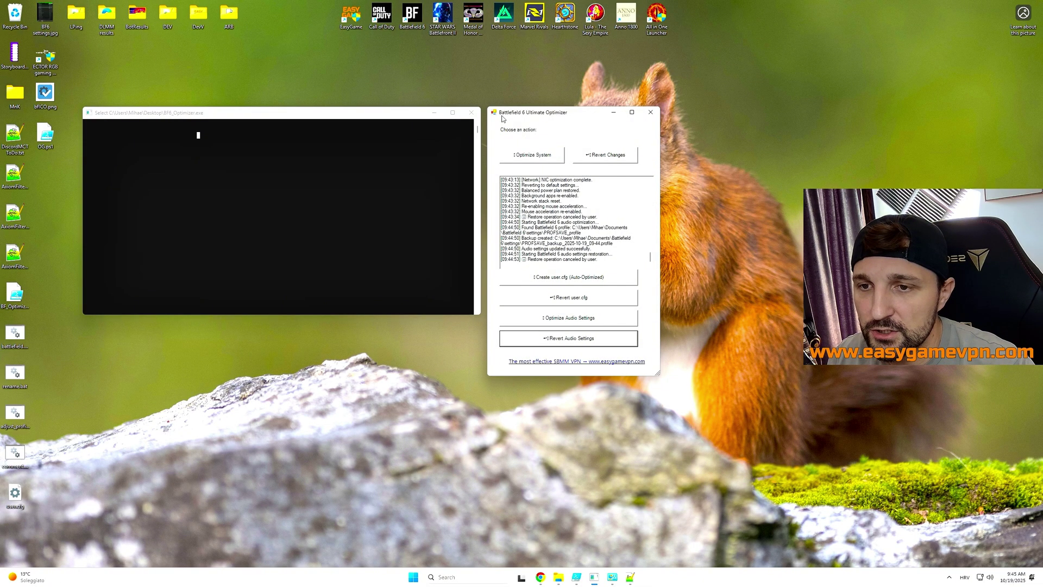
{"action": "left_click", "coordinate": [254, 165]}
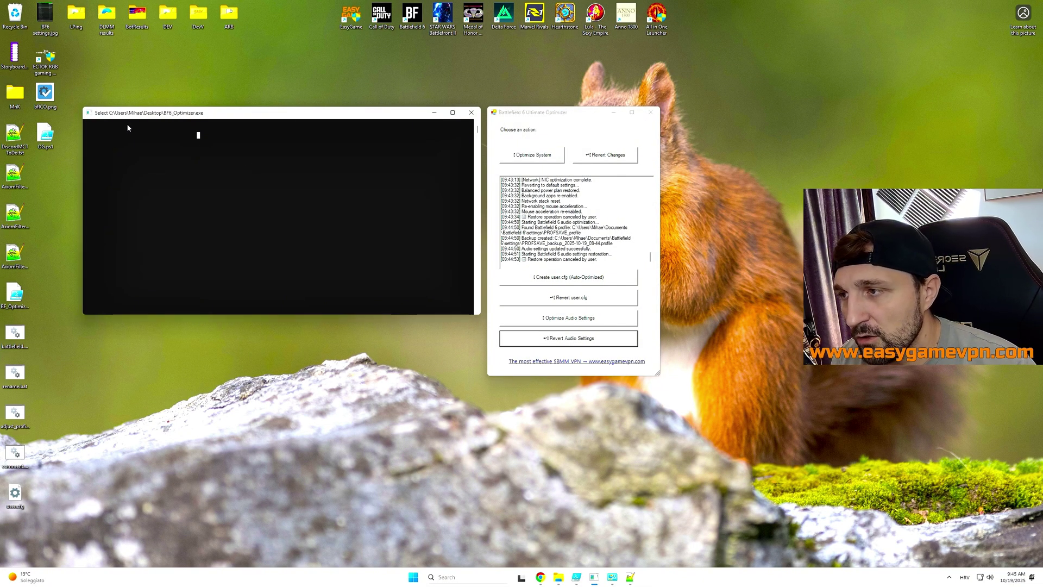
{"action": "left_click_drag", "start_coordinate": [106, 124], "coordinate": [347, 288]}
{"action": "left_click", "coordinate": [388, 263]}
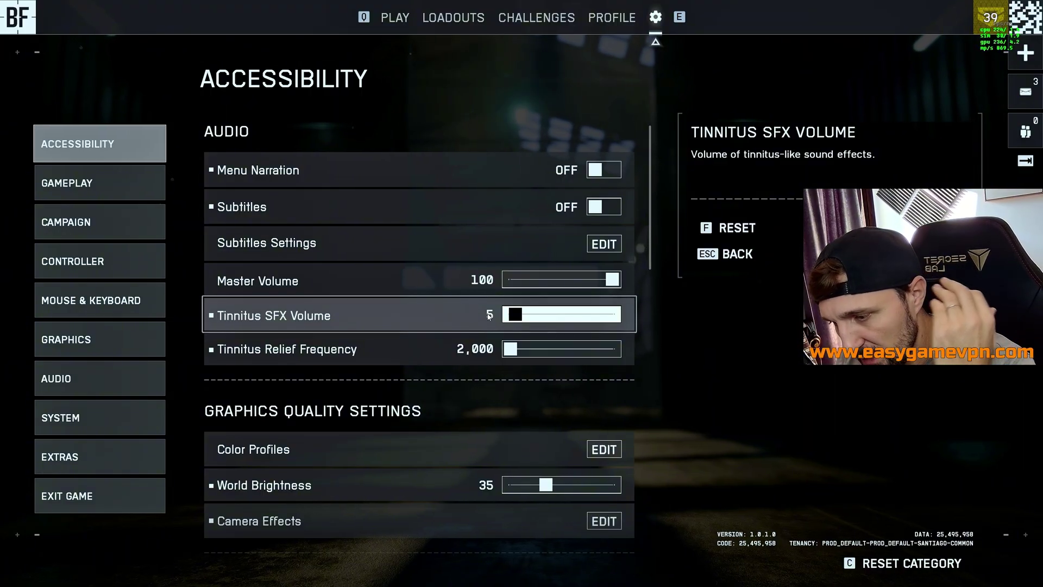
- Switch to Battlefield 6 and examine the accessibility settings, including the motion blur and camera shake options under Camera Effects
{"action": "scroll", "coordinate": [485, 330], "scroll_direction": "down", "scroll_amount": 1}
{"action": "scroll", "coordinate": [485, 331], "scroll_direction": "down", "scroll_amount": 2}
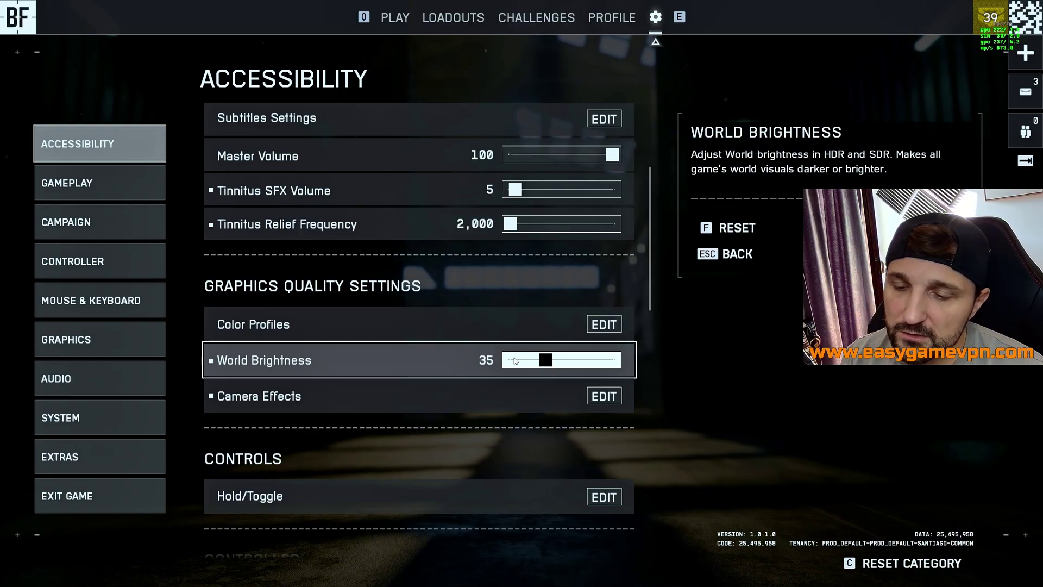
{"action": "scroll", "coordinate": [515, 360], "scroll_direction": "down", "scroll_amount": 3}
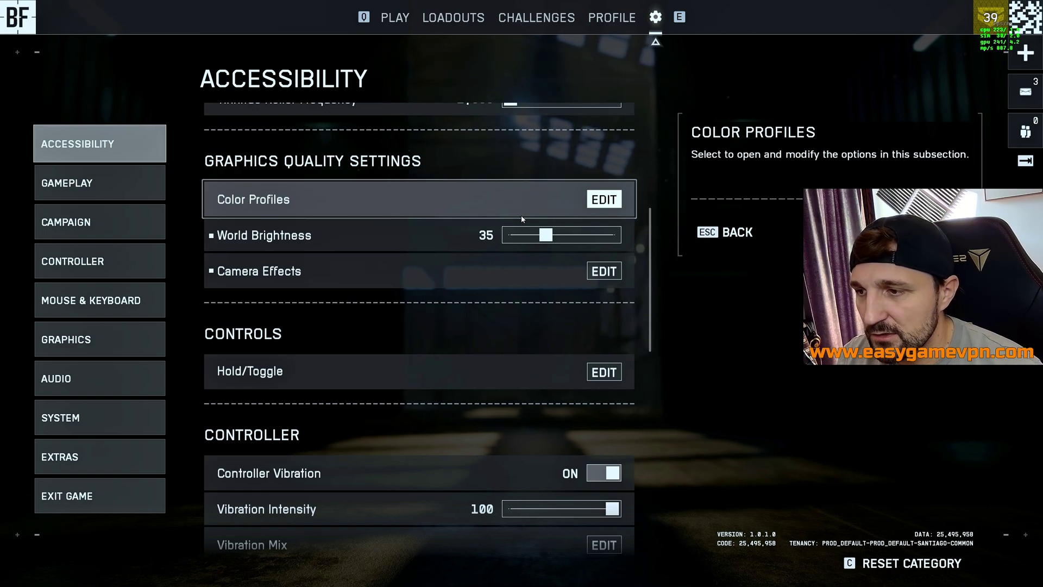
{"action": "scroll", "coordinate": [610, 523], "scroll_direction": "up", "scroll_amount": 5}
{"action": "left_click", "coordinate": [610, 523]}
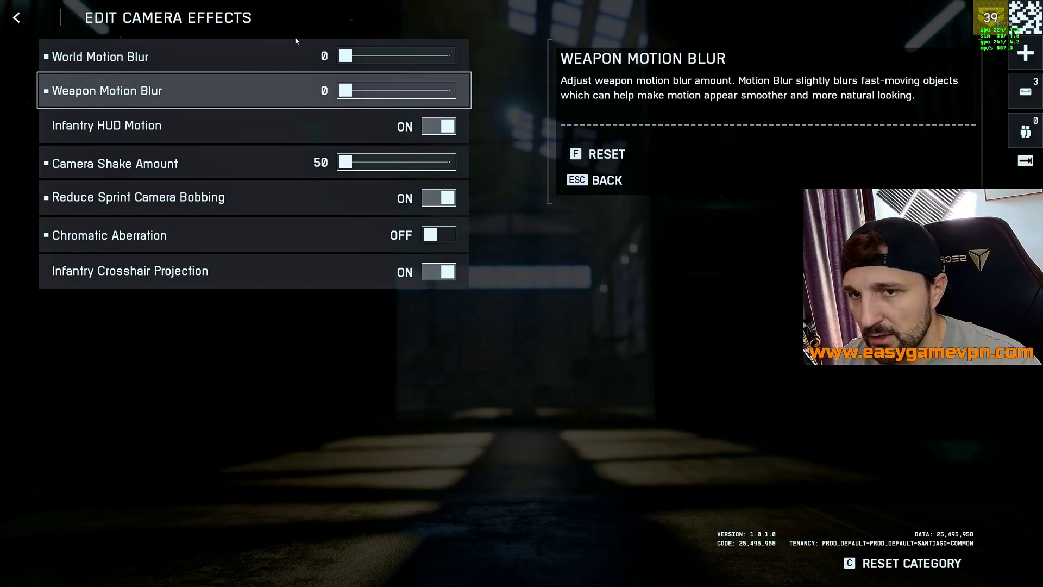
{"action": "left_click", "coordinate": [14, 30]}
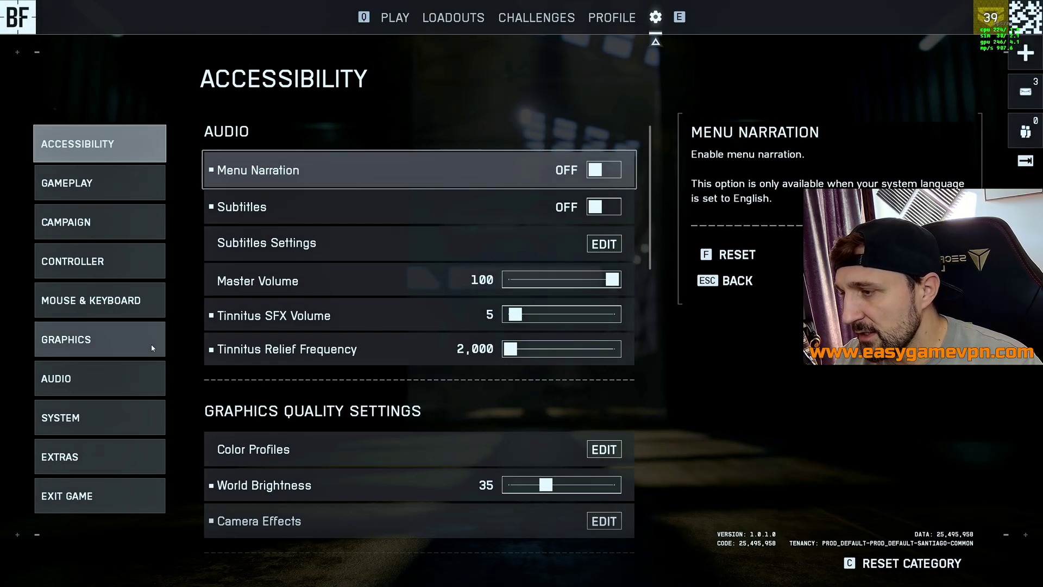
- Open the graphics quality settings and review the texture, mesh, terrain, lighting and shadow quality options
{"action": "left_click", "coordinate": [152, 343]}
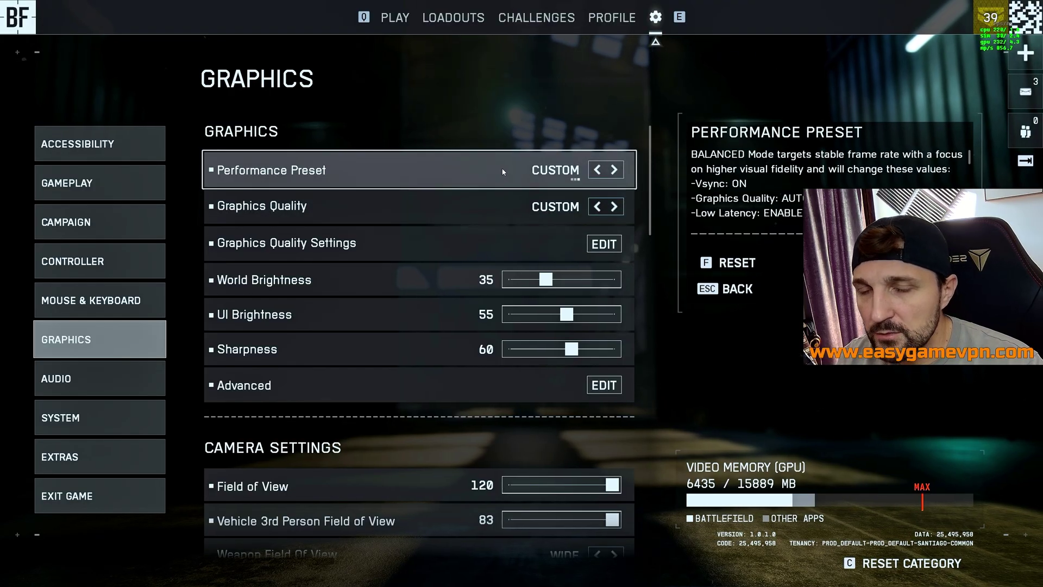
{"action": "left_click", "coordinate": [609, 245]}
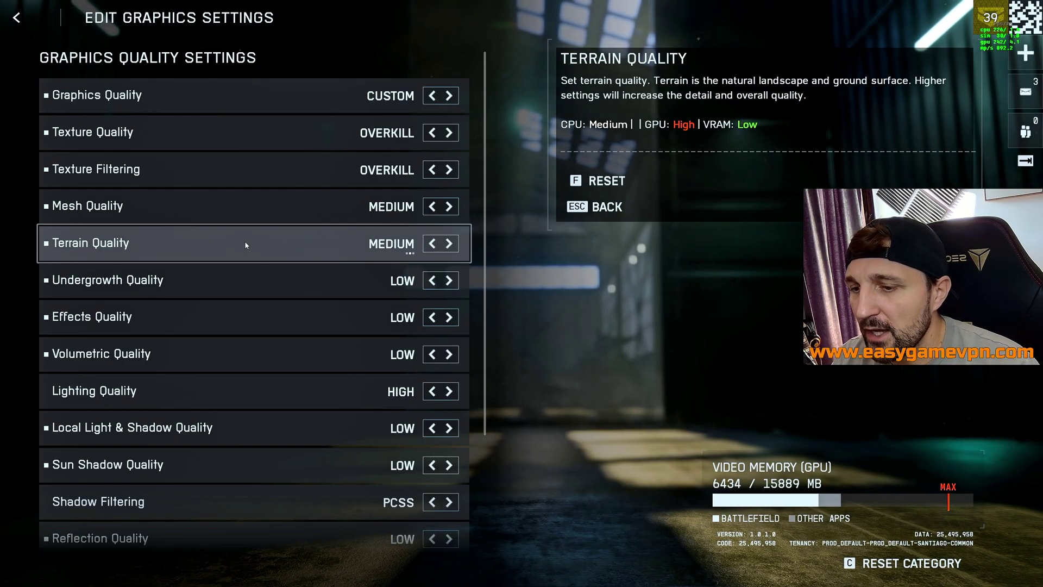
{"action": "scroll", "coordinate": [244, 244], "scroll_direction": "down", "scroll_amount": 3}
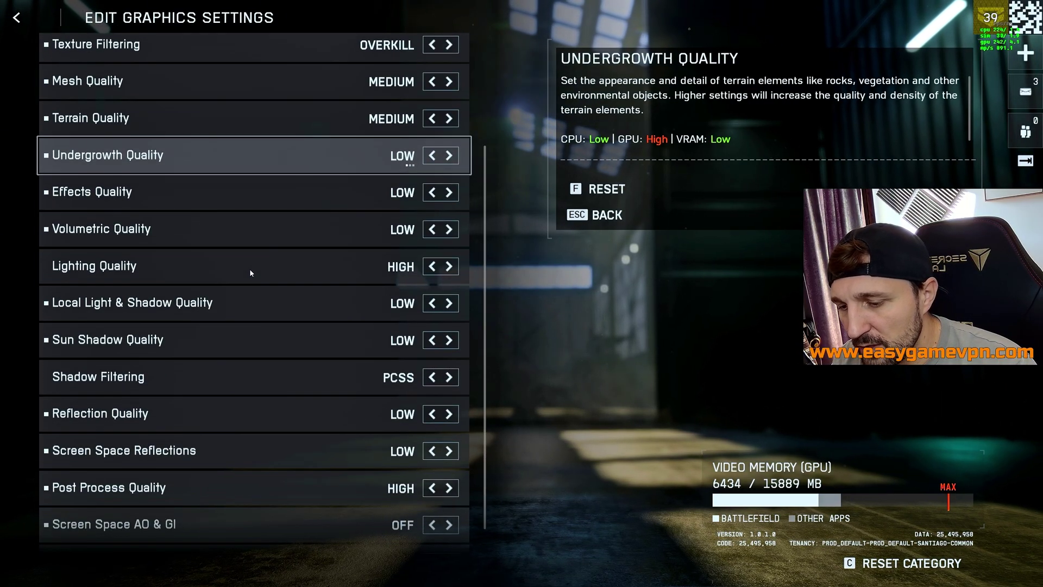
{"action": "scroll", "coordinate": [249, 271], "scroll_direction": "up", "scroll_amount": 3}
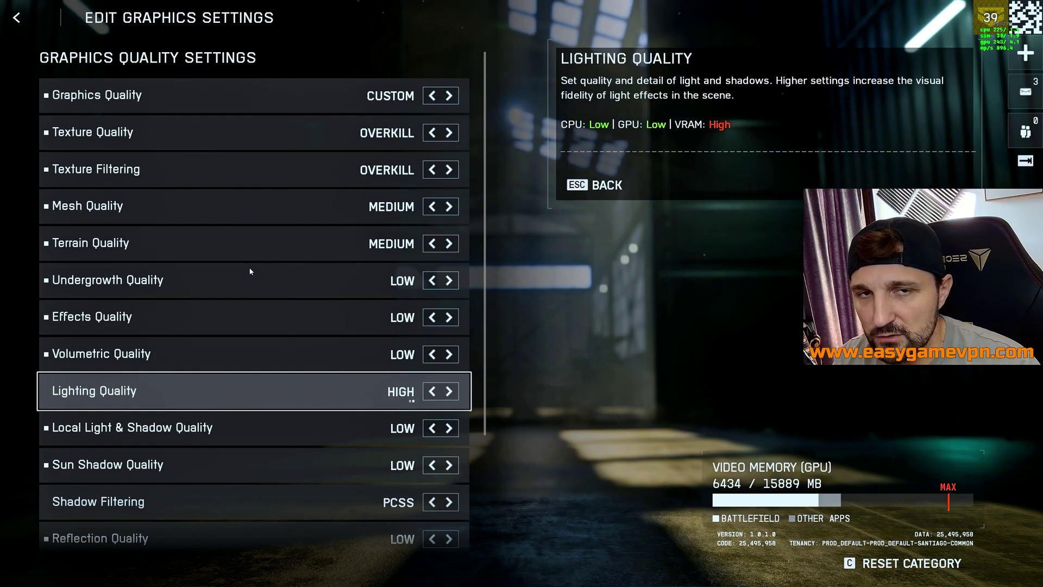
- Try lowering Texture Quality to Low, and set it back to Overkill
{"action": "left_click", "coordinate": [432, 133]}
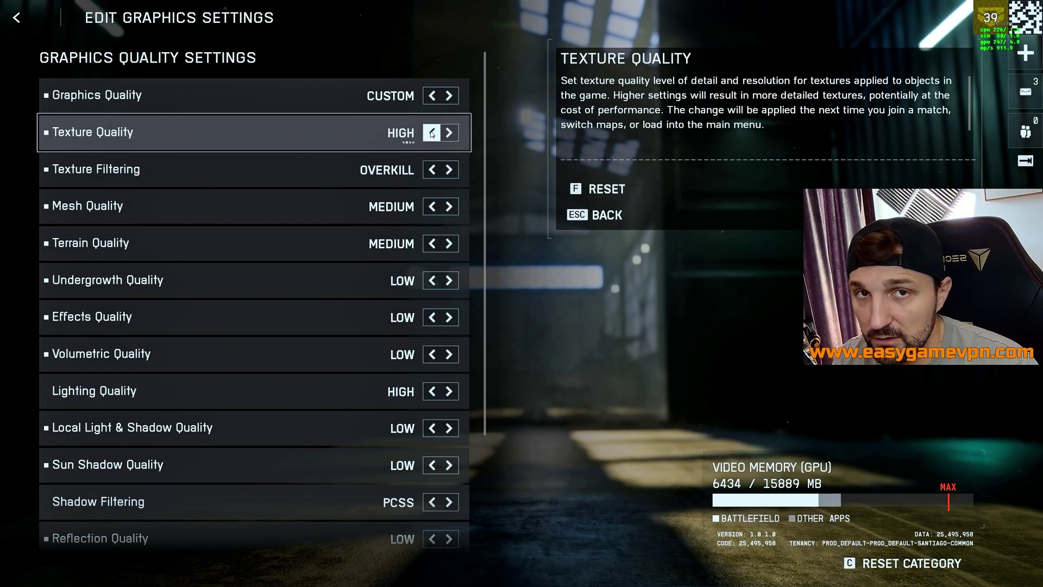
{"action": "left_click", "coordinate": [432, 133]}
{"action": "left_click", "coordinate": [432, 133]}
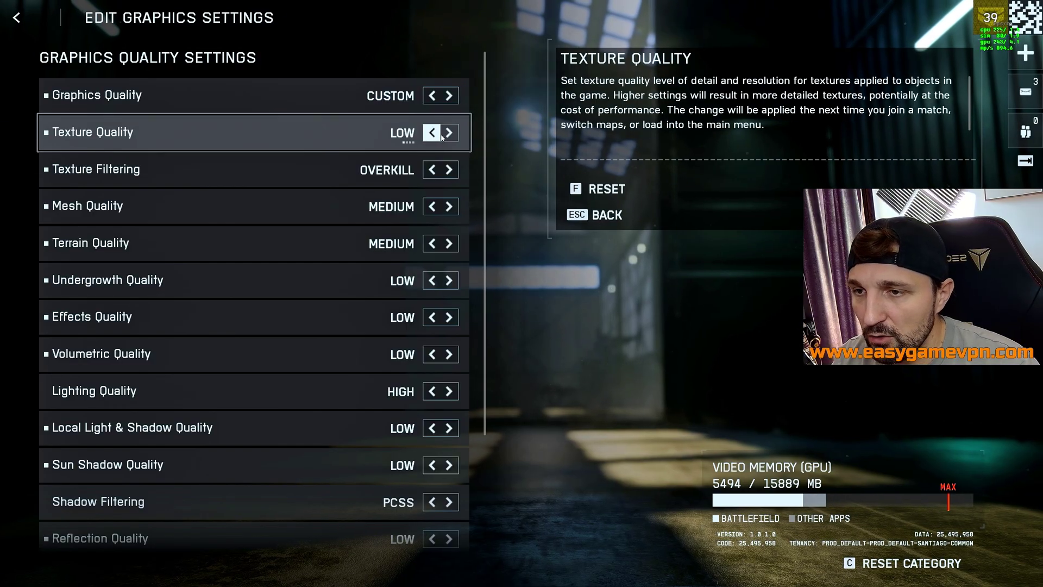
{"action": "left_click", "coordinate": [449, 133]}
{"action": "left_click", "coordinate": [449, 133]}
{"action": "left_click", "coordinate": [448, 133]}
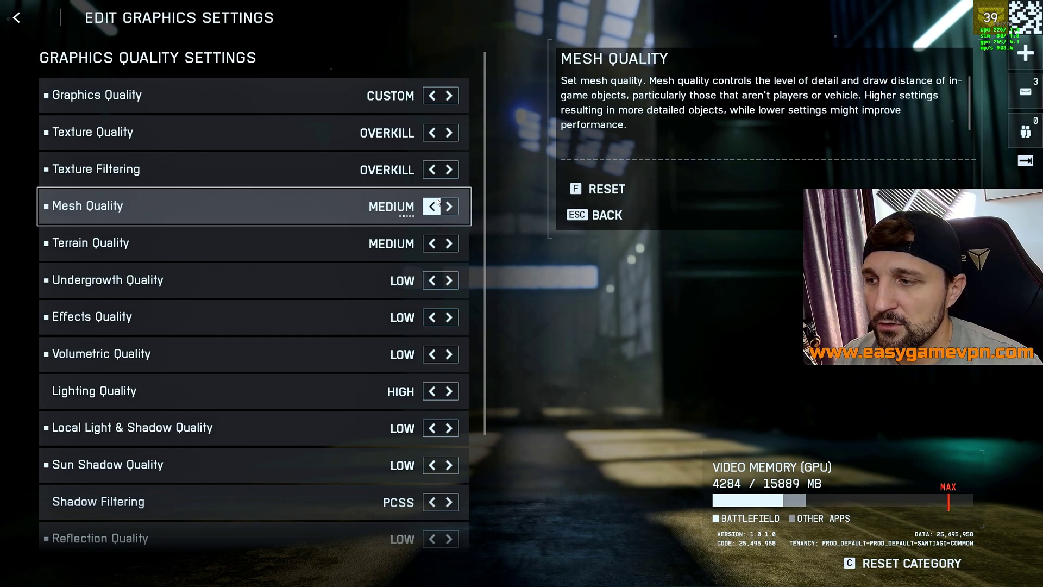
- Set Terrain Quality to Low, and review the remaining shadow, reflection and post-process options before leaving the graphics quality settings
{"action": "left_click", "coordinate": [434, 249]}
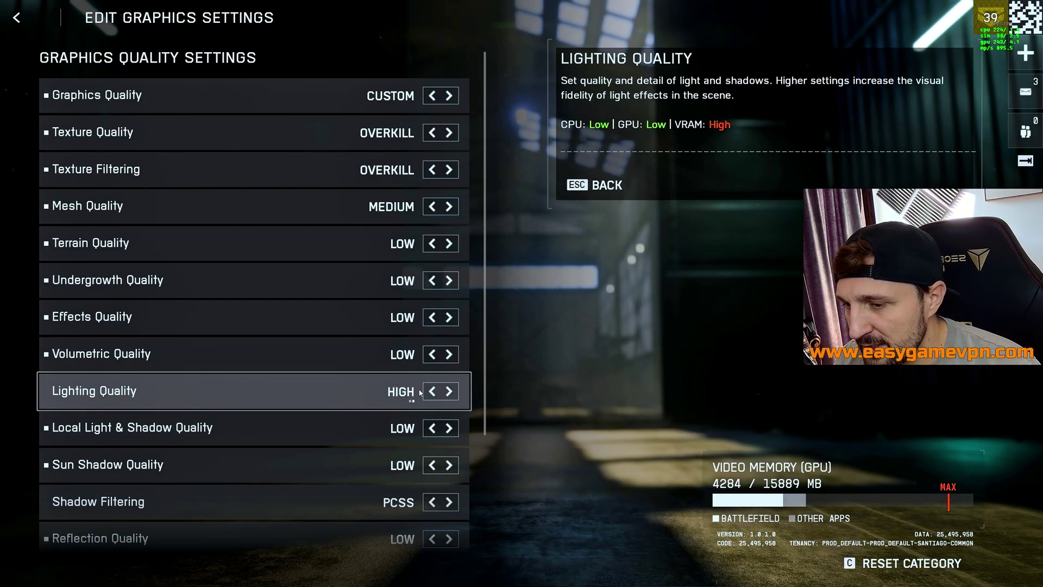
{"action": "scroll", "coordinate": [413, 393], "scroll_direction": "down", "scroll_amount": 3}
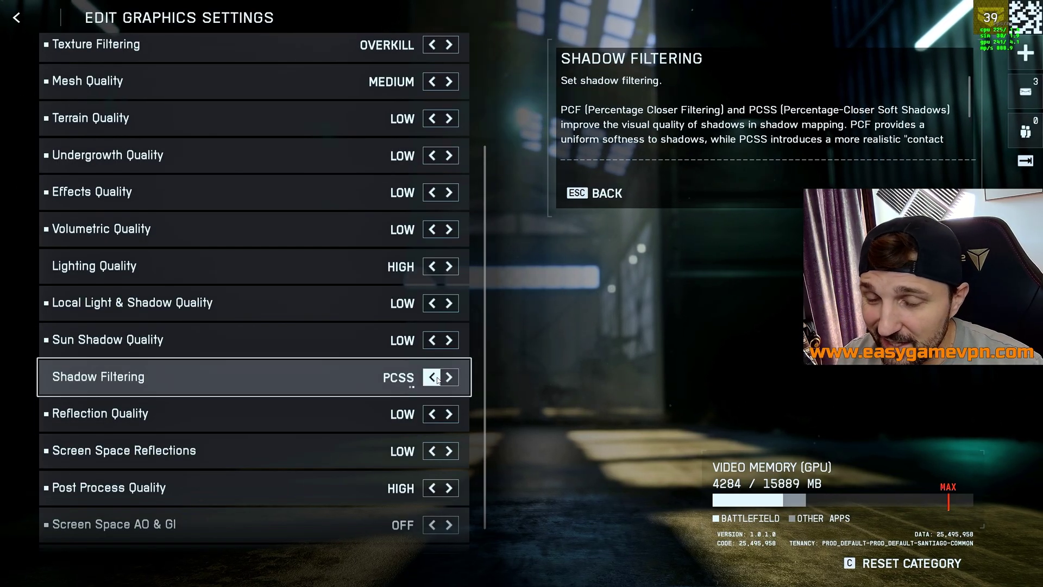
{"action": "scroll", "coordinate": [374, 424], "scroll_direction": "down", "scroll_amount": 1}
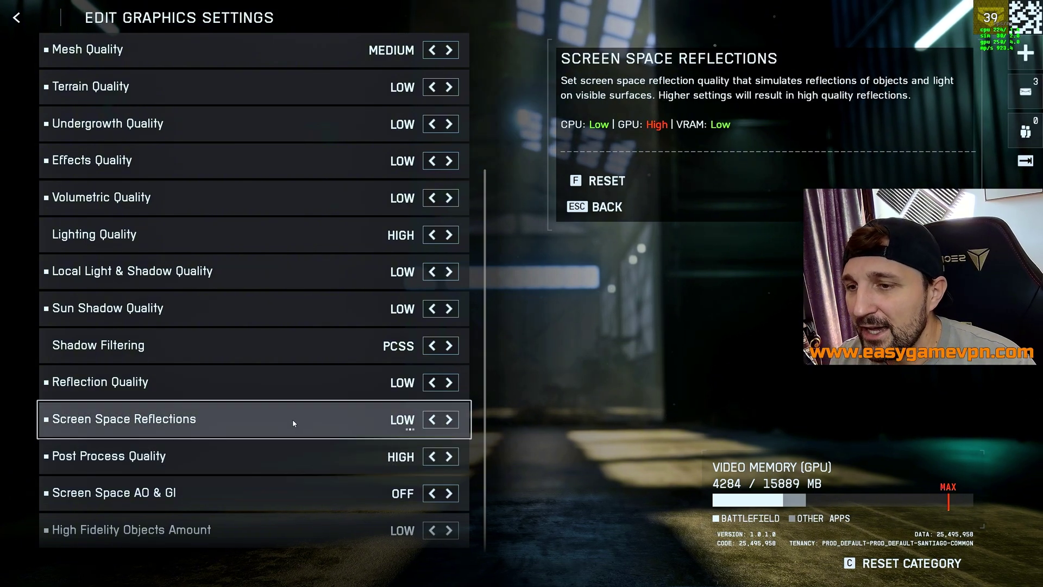
{"action": "scroll", "coordinate": [292, 418], "scroll_direction": "up", "scroll_amount": 4}
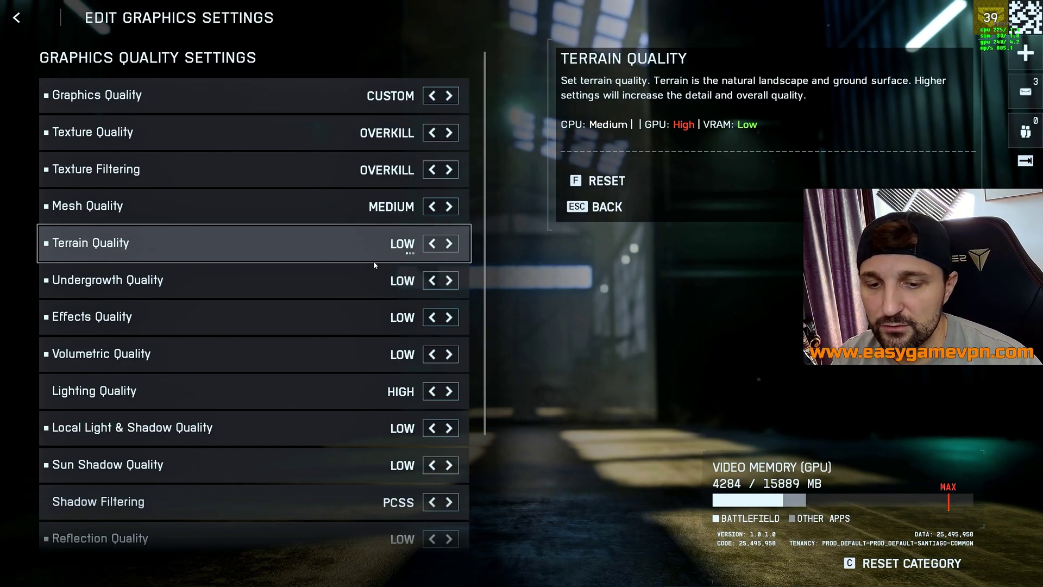
{"action": "key", "text": "Escape"}
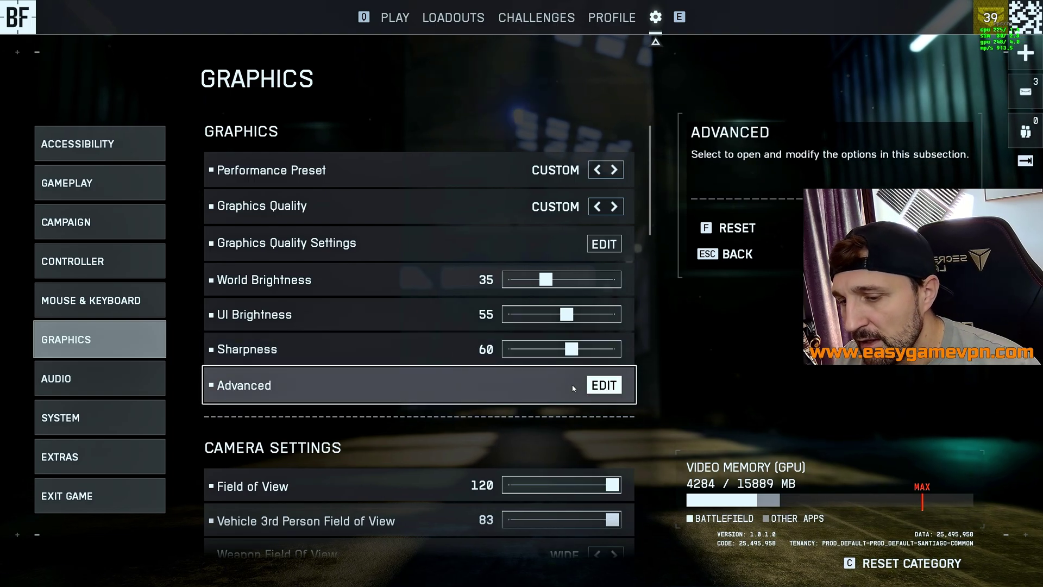
- Review the advanced graphics options, the camera and display settings, and the audio volume and configuration settings
{"action": "left_click", "coordinate": [611, 389]}
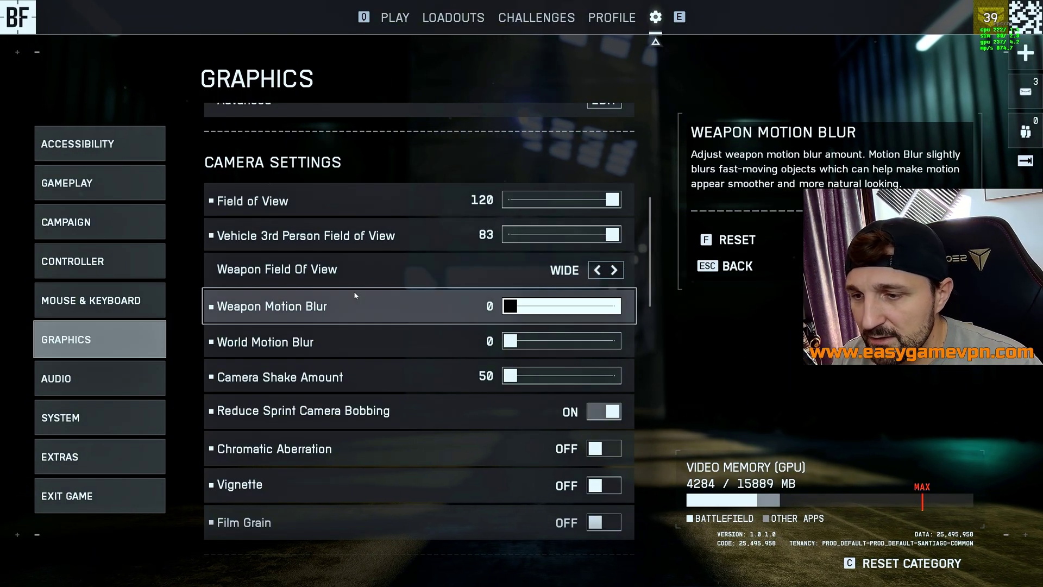
{"action": "scroll", "coordinate": [354, 291], "scroll_direction": "down", "scroll_amount": 2}
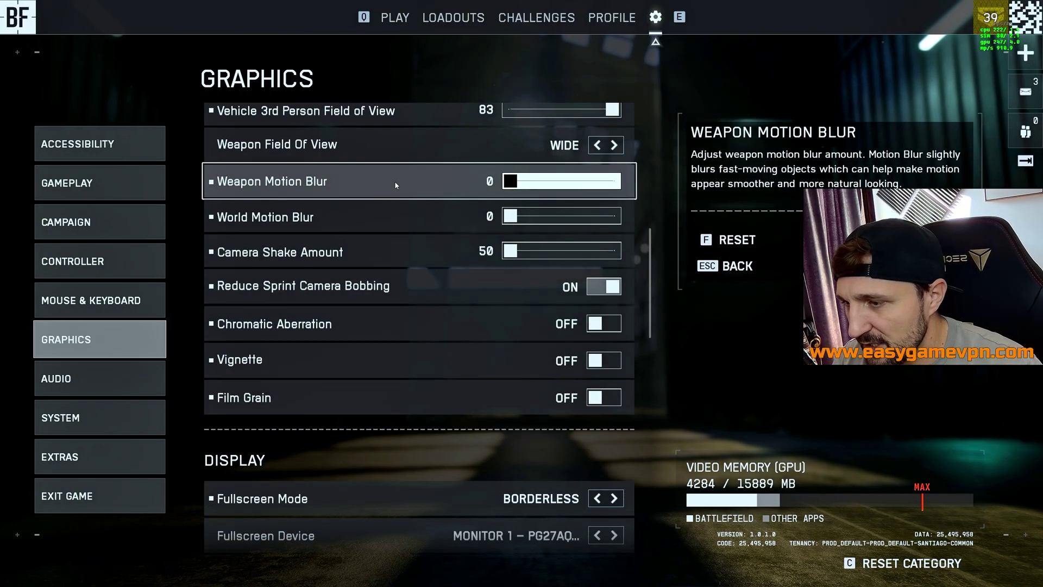
{"action": "scroll", "coordinate": [498, 249], "scroll_direction": "down", "scroll_amount": 3}
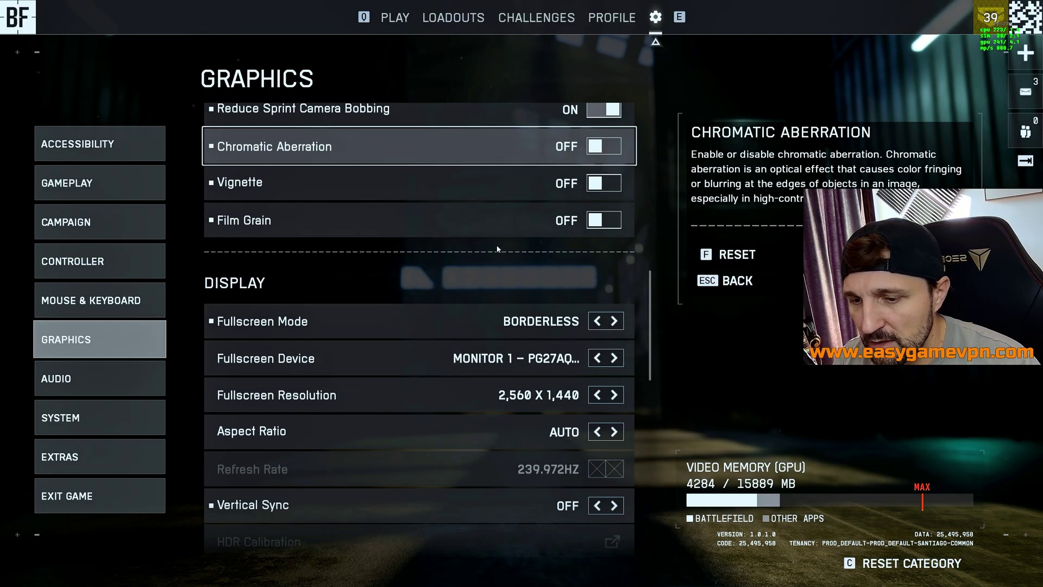
{"action": "scroll", "coordinate": [498, 249], "scroll_direction": "down", "scroll_amount": 3}
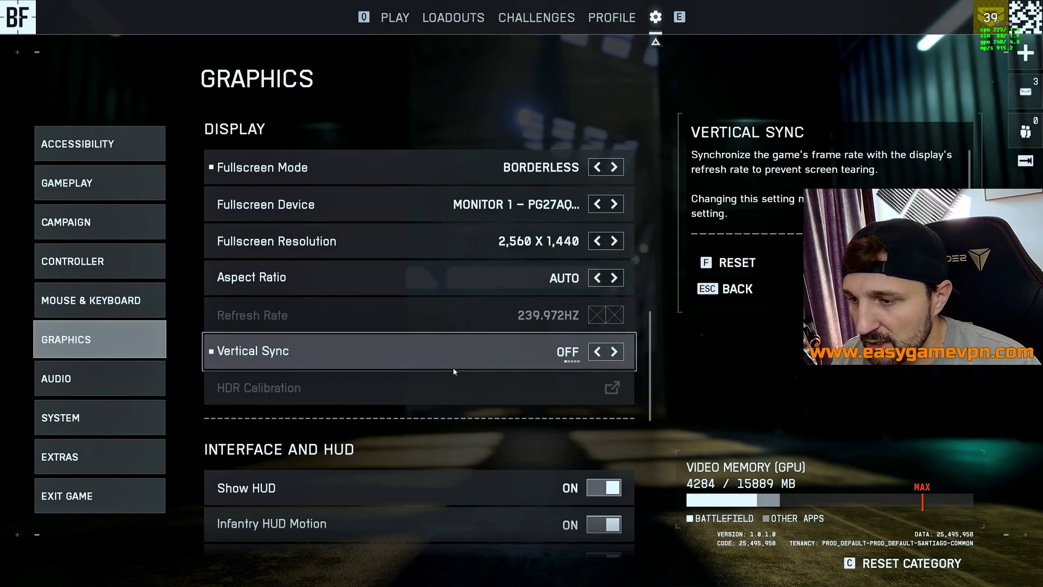
{"action": "scroll", "coordinate": [454, 372], "scroll_direction": "down", "scroll_amount": 2}
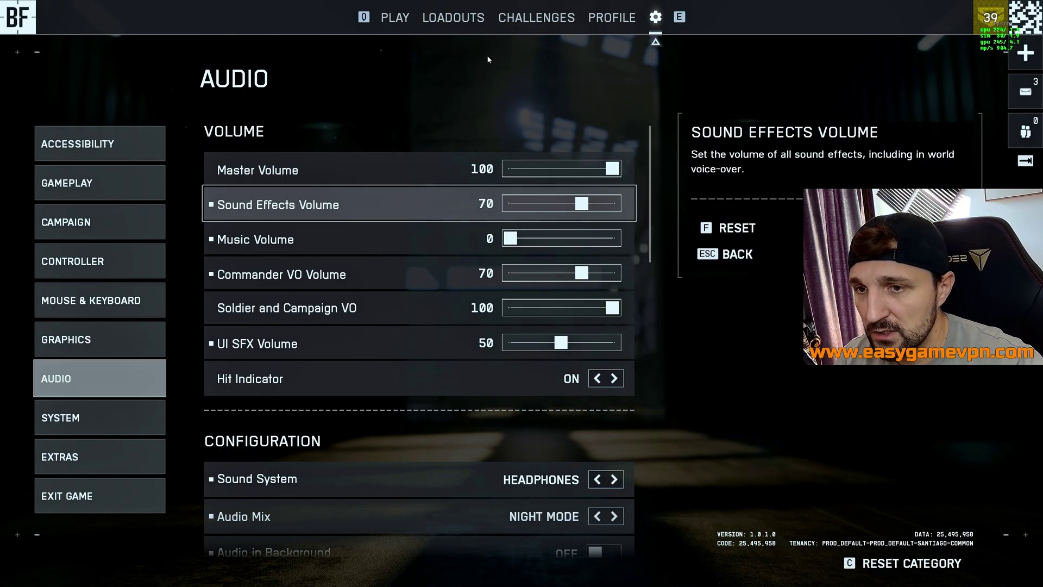
{"action": "scroll", "coordinate": [435, 375], "scroll_direction": "down", "scroll_amount": 2}
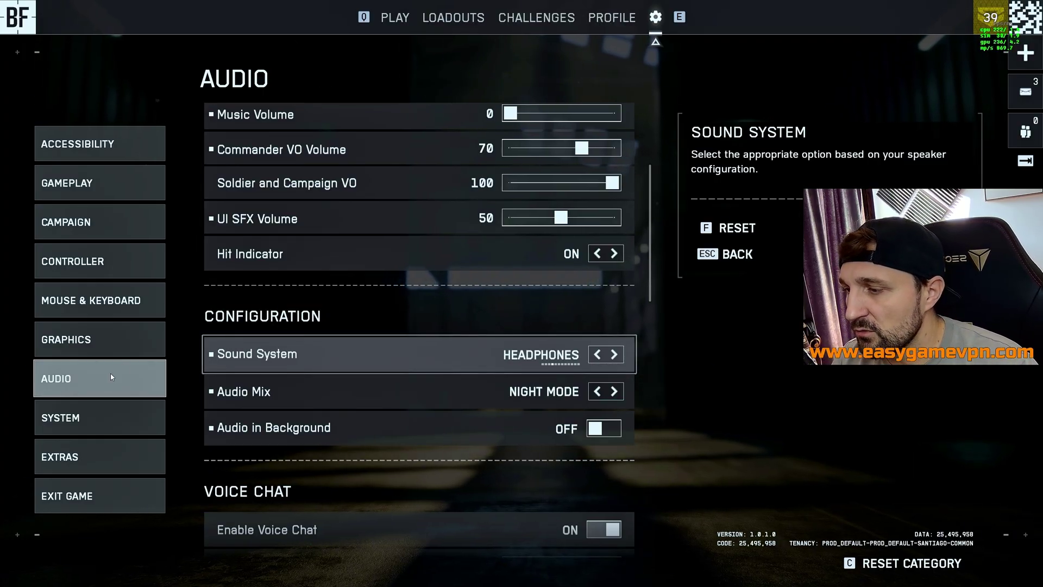
- Return to the graphics settings and examine the interface and HUD options, including Crosshairs and Indicators
{"action": "left_click", "coordinate": [123, 334]}
{"action": "scroll", "coordinate": [408, 423], "scroll_direction": "down", "scroll_amount": 10}
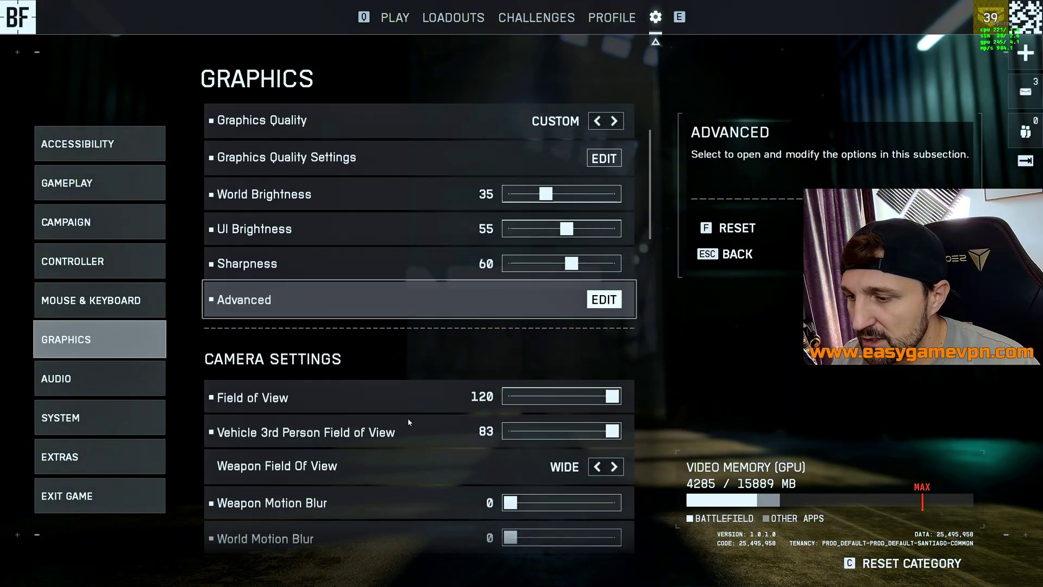
{"action": "scroll", "coordinate": [410, 438], "scroll_direction": "down", "scroll_amount": 10}
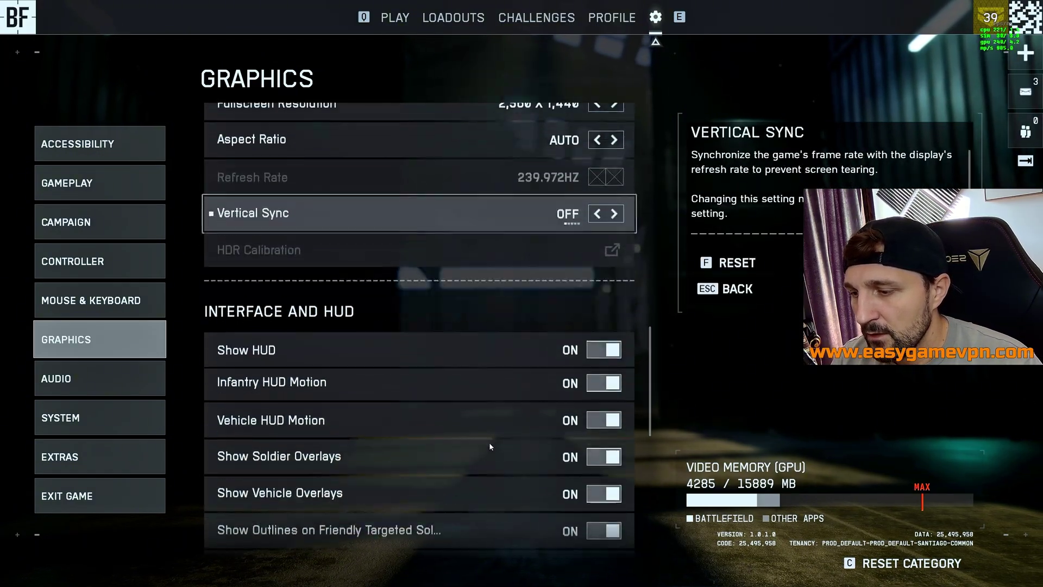
{"action": "scroll", "coordinate": [392, 379], "scroll_direction": "down", "scroll_amount": 3}
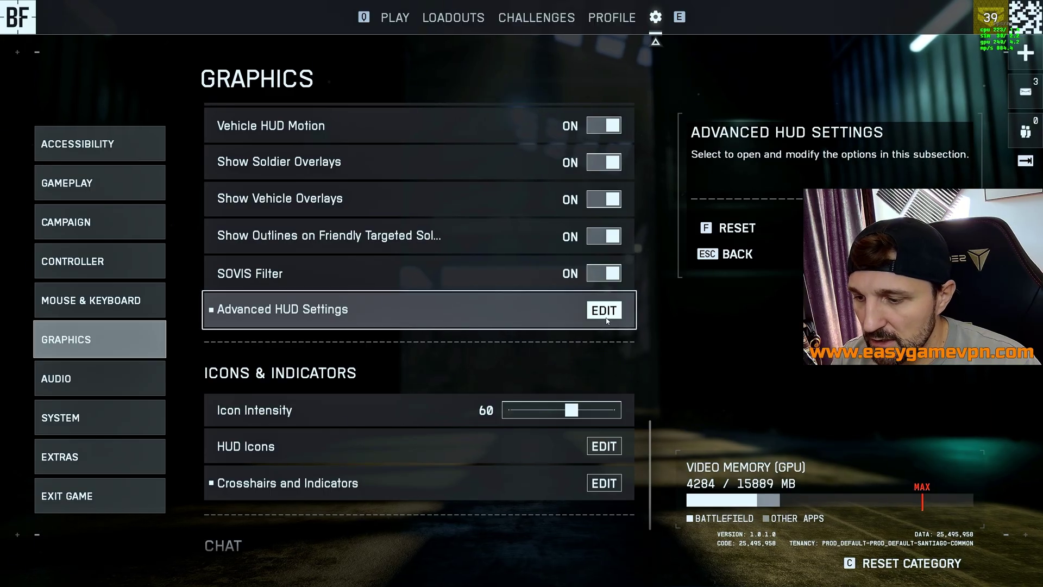
{"action": "left_click", "coordinate": [550, 494]}
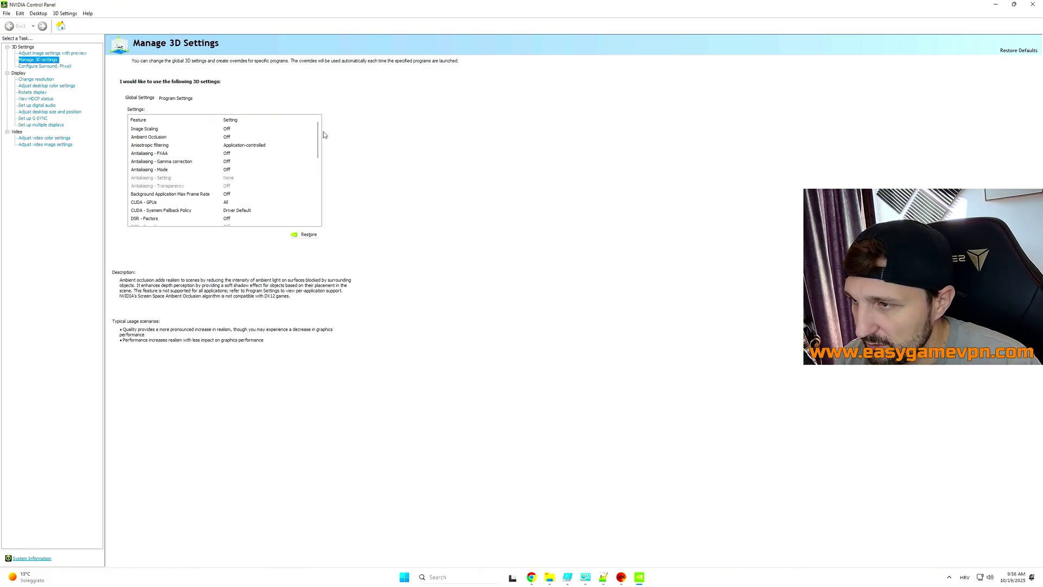
- Switch to NVIDIA Control Panel and review the global 3D settings, including low latency, power management mode, texture filtering and vertical sync
{"action": "left_click_drag", "start_coordinate": [319, 142], "coordinate": [319, 165]}
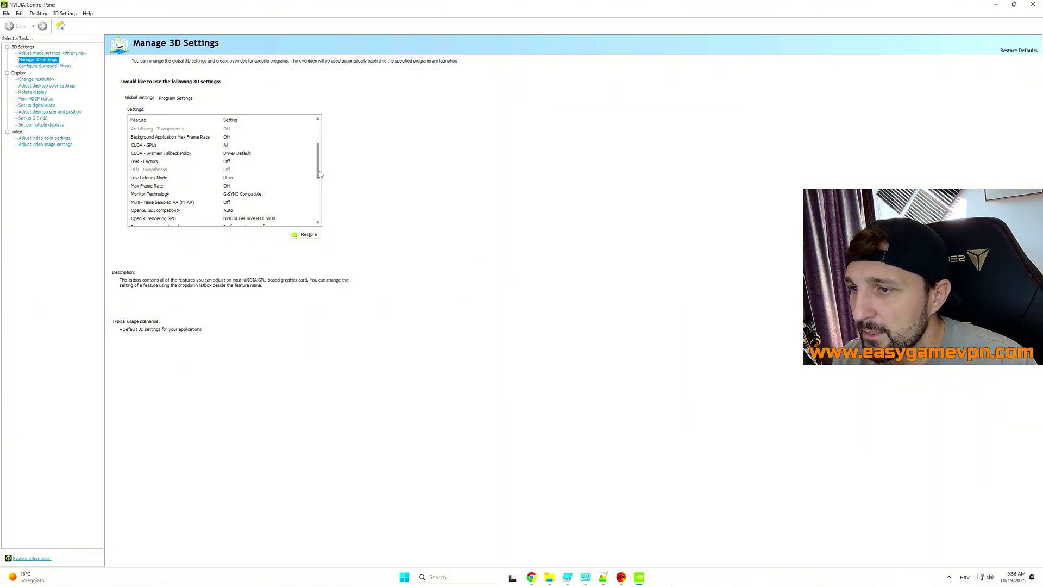
{"action": "scroll", "coordinate": [314, 196], "scroll_direction": "down", "scroll_amount": 3}
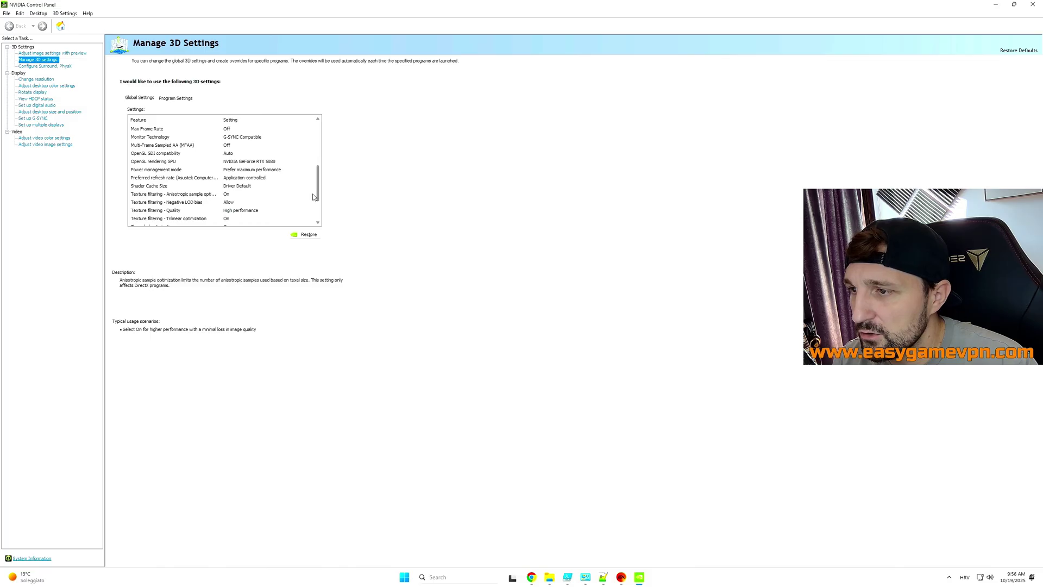
{"action": "left_click", "coordinate": [274, 170]}
{"action": "left_click", "coordinate": [275, 170]}
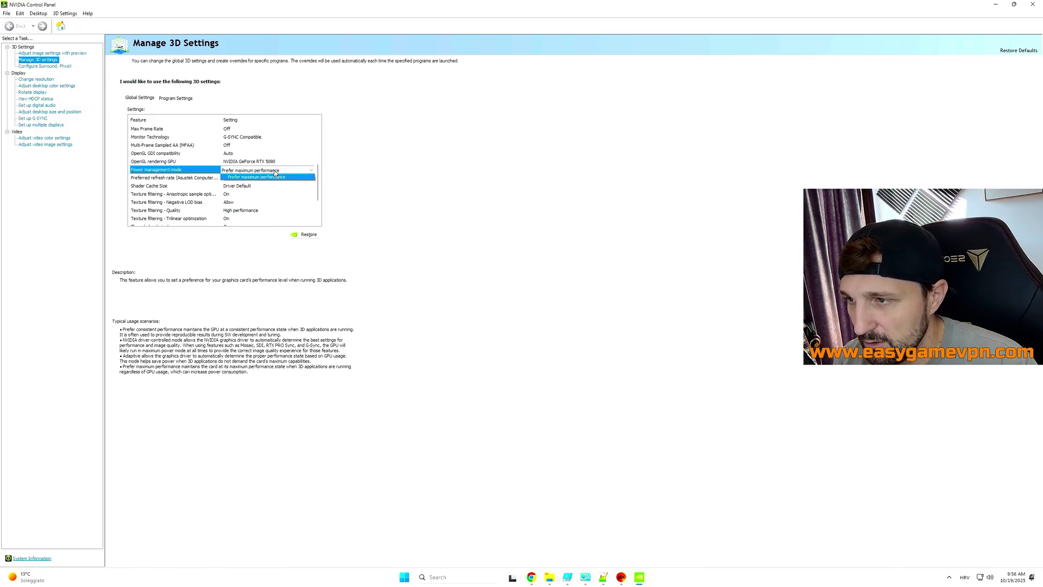
{"action": "left_click", "coordinate": [297, 170]}
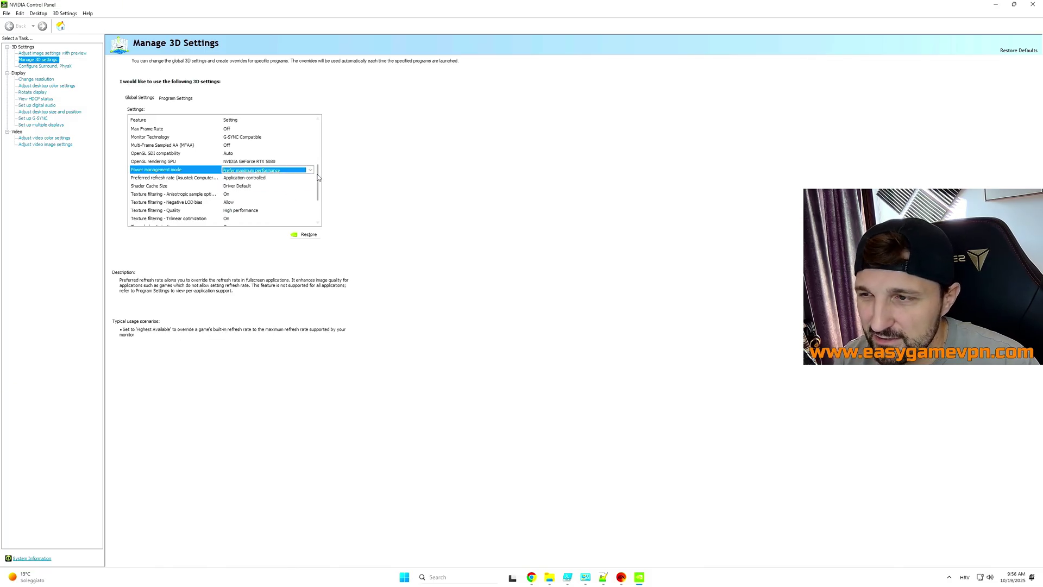
{"action": "left_click_drag", "start_coordinate": [319, 180], "coordinate": [319, 187]}
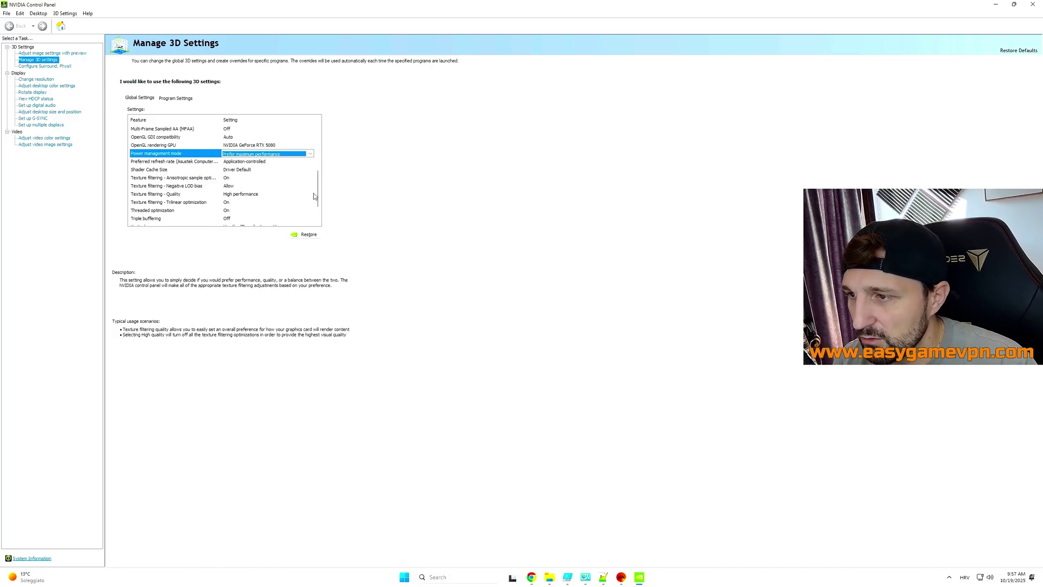
{"action": "left_click_drag", "start_coordinate": [319, 195], "coordinate": [319, 207]}
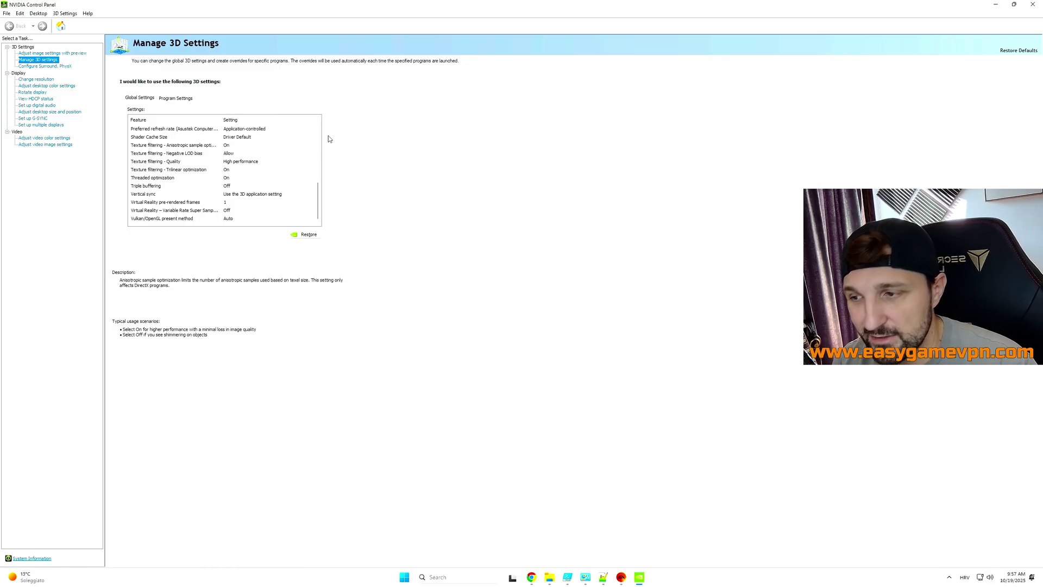